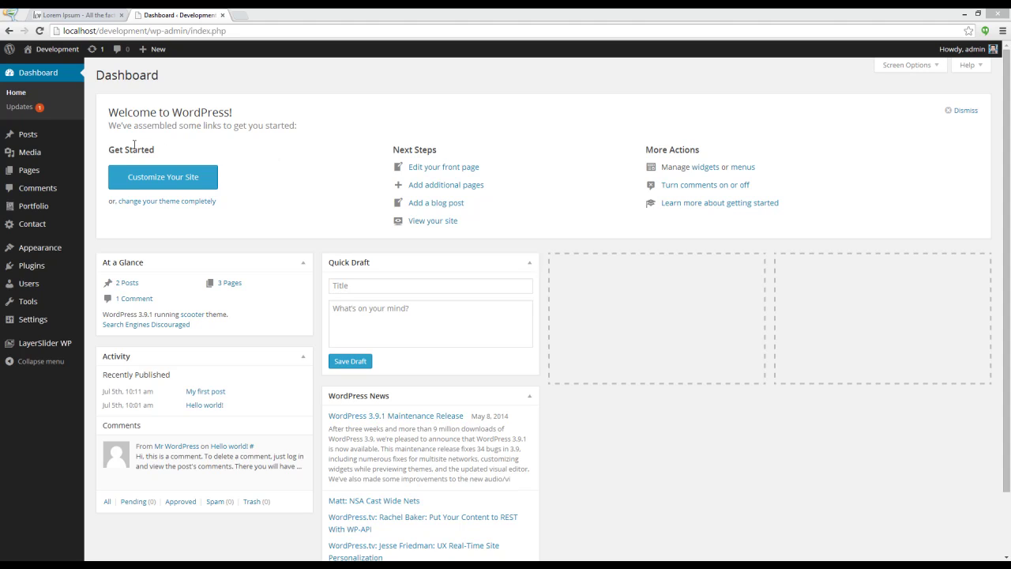
Create a new page using the Default Template and set its section type to Custom section.
mouse_move(51, 168)
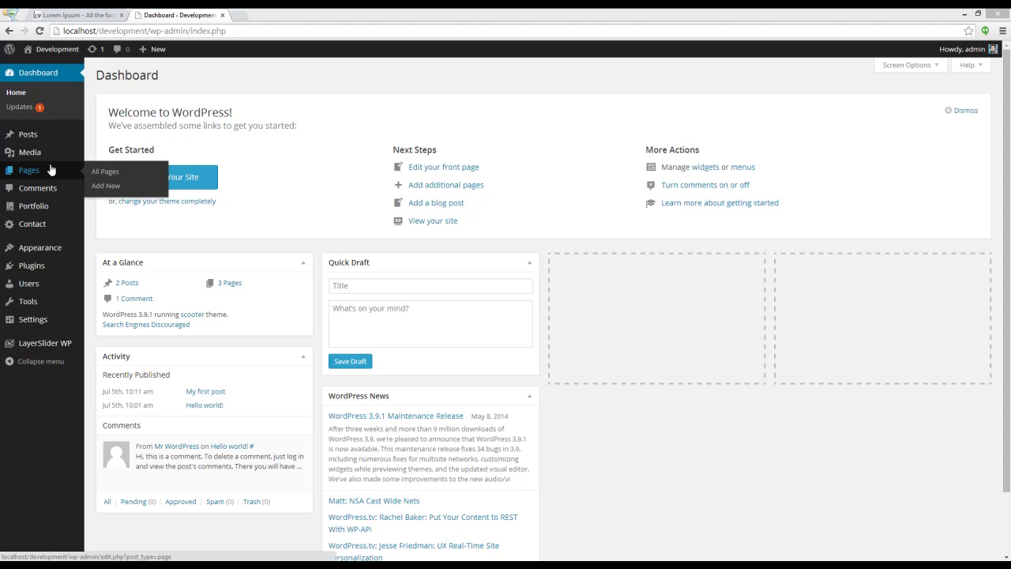
left_click(112, 191)
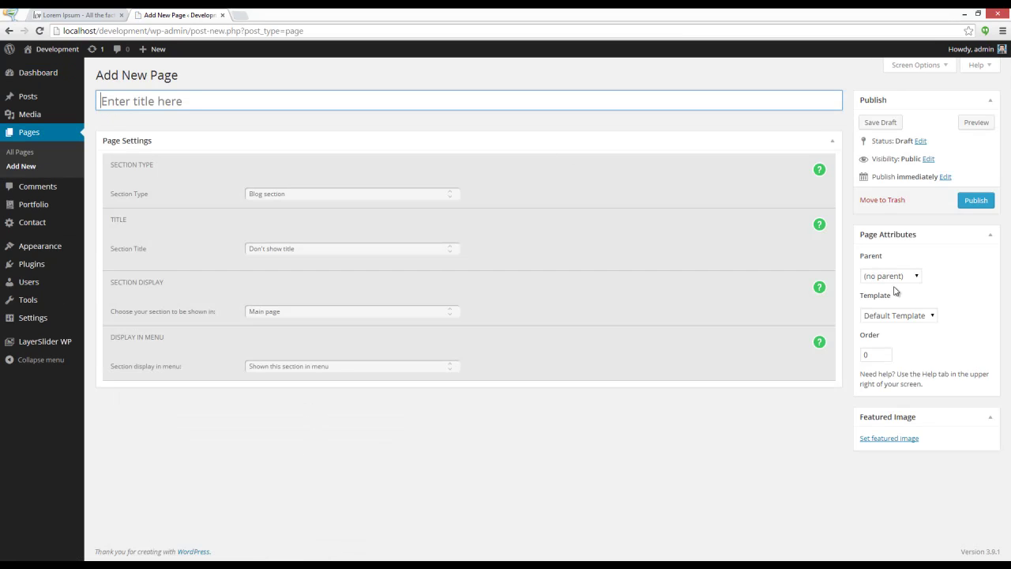
left_click(903, 318)
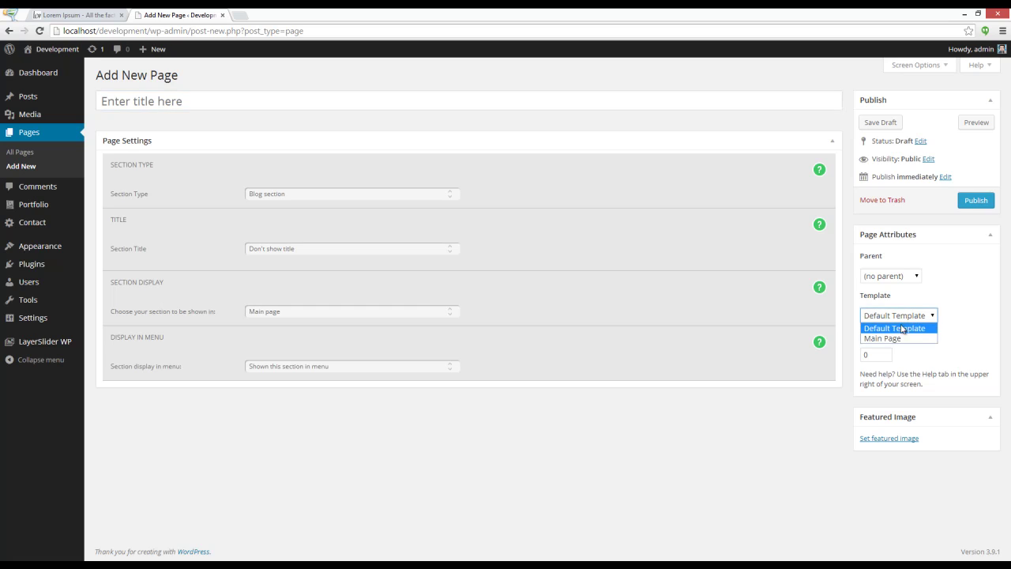
left_click(900, 328)
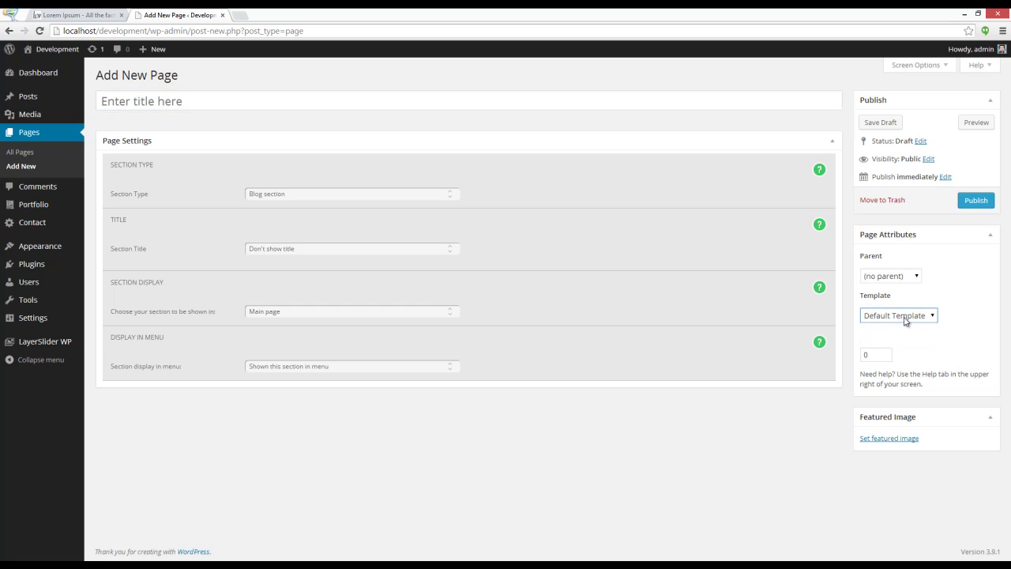
left_click(287, 196)
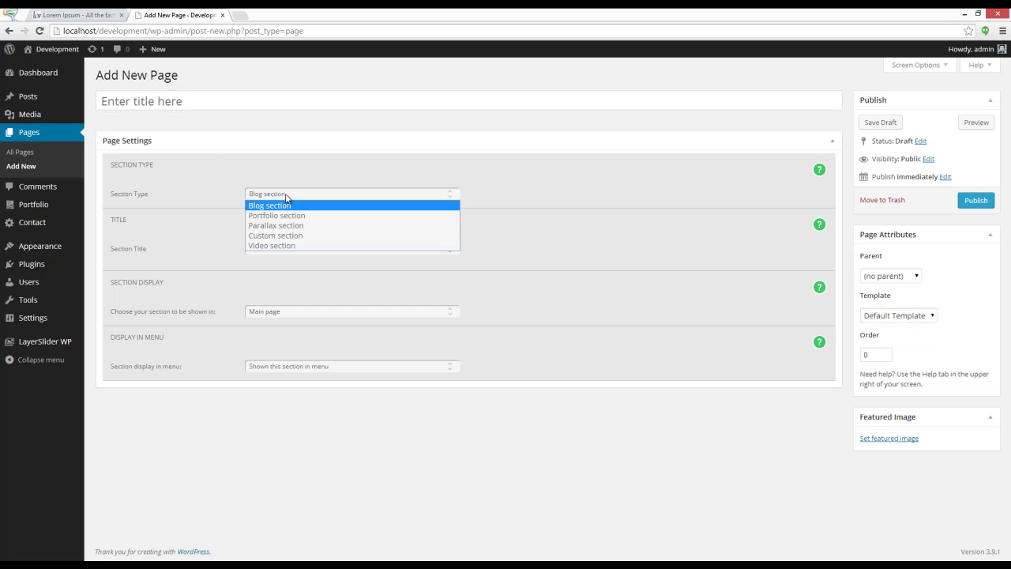
left_click(277, 236)
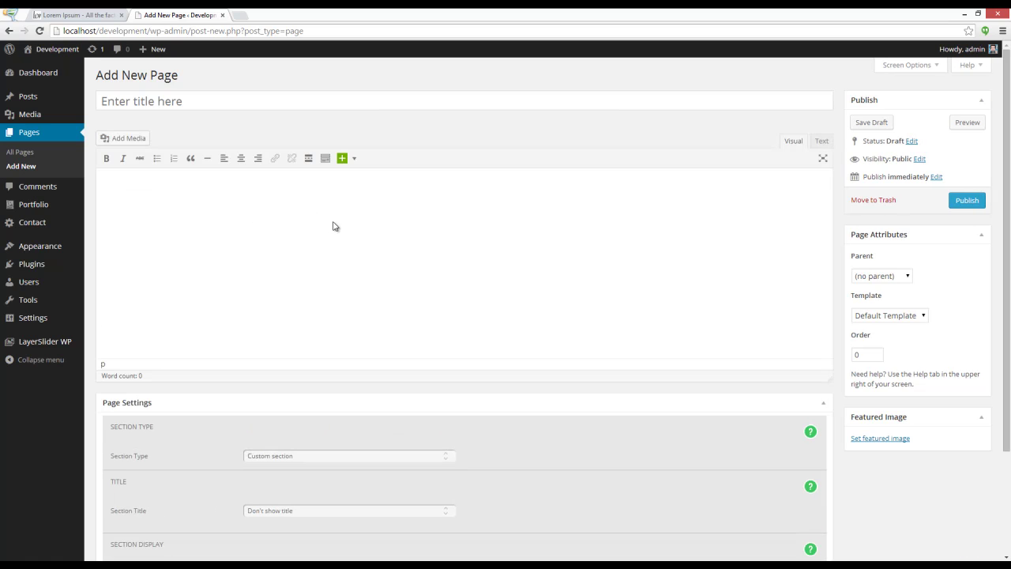
Title the new page "Custom part" and place the cursor in the content editor.
left_click(213, 100)
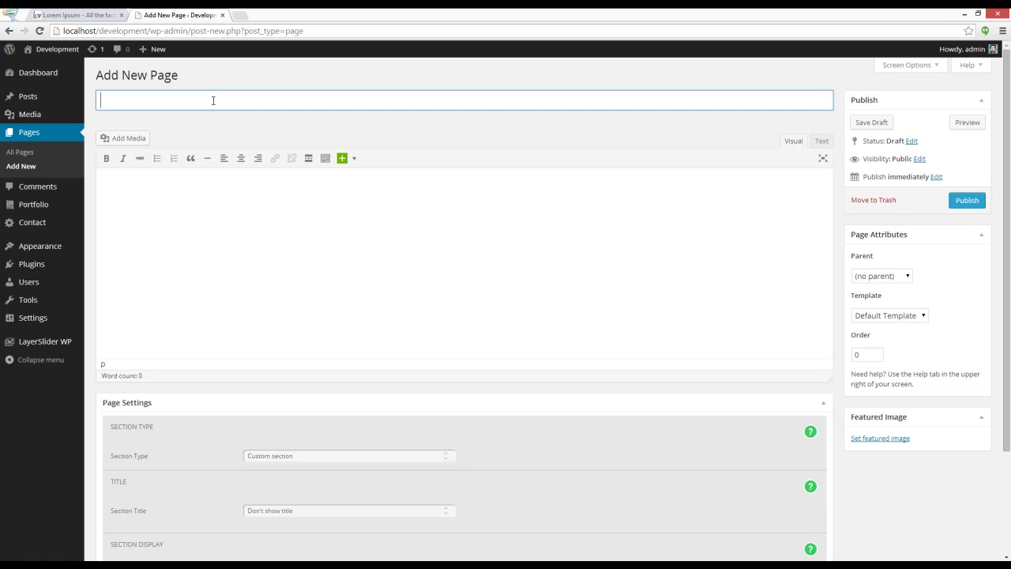
type("Custom part")
left_click(222, 218)
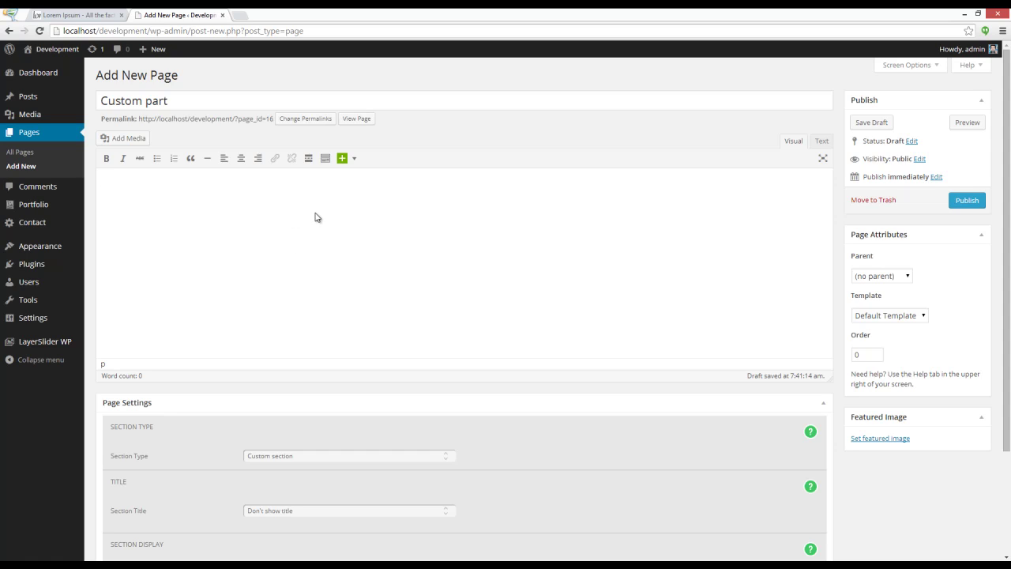
Insert a Row layout shortcode in the page content with top and bottom margins of 30.
left_click(353, 159)
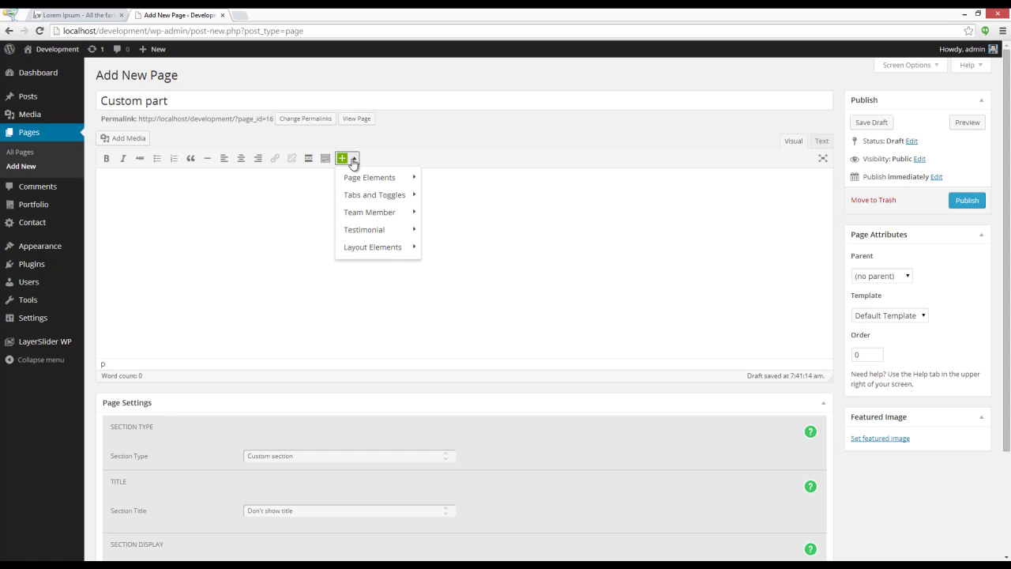
mouse_move(366, 177)
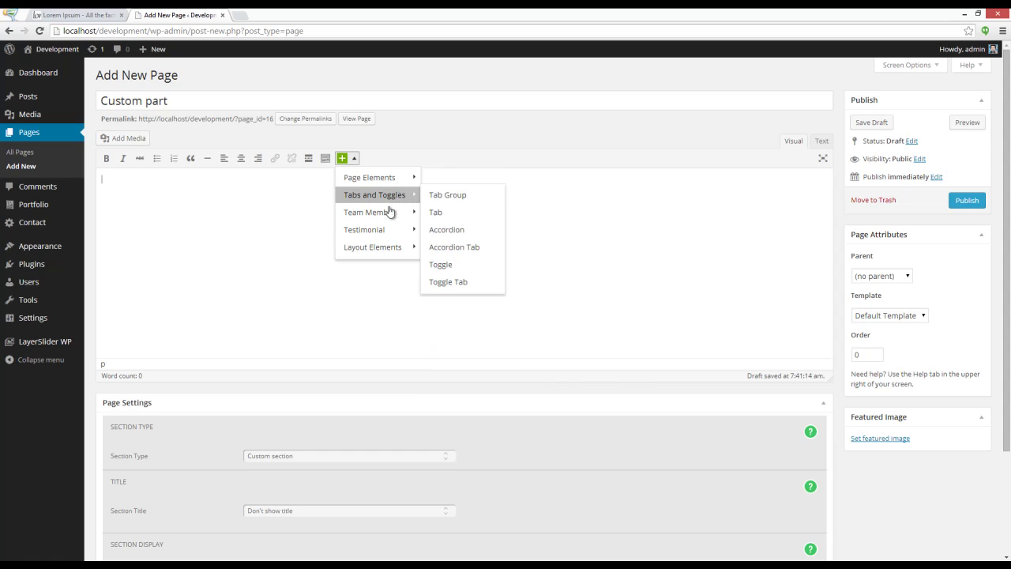
mouse_move(383, 247)
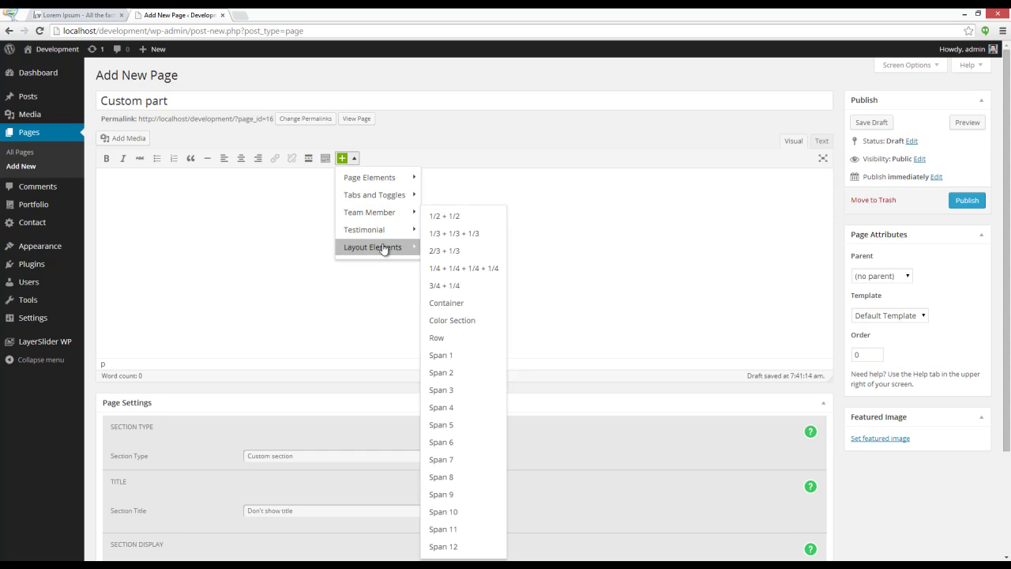
left_click(456, 338)
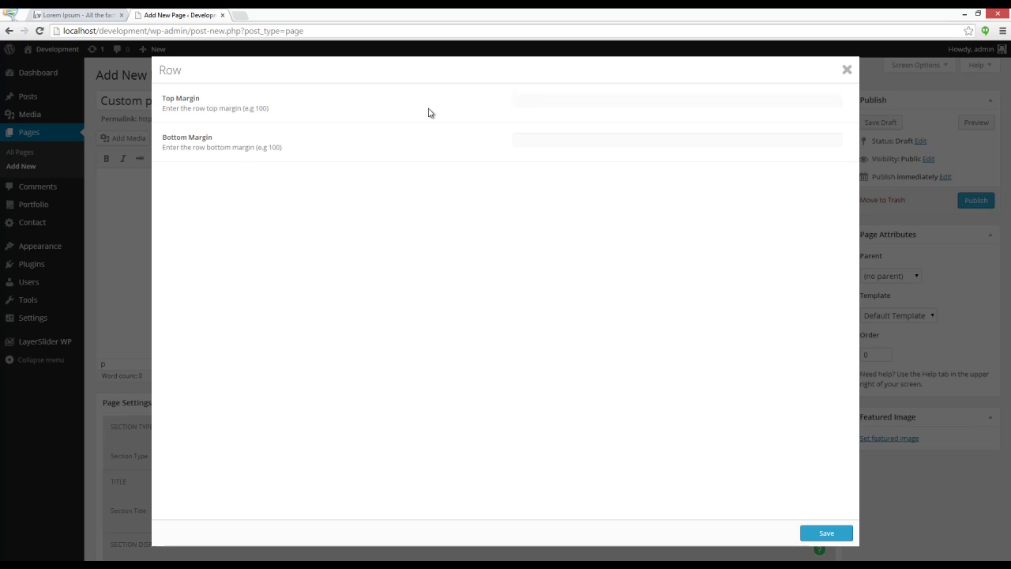
type("30")
left_click(529, 136)
type("30")
left_click(815, 535)
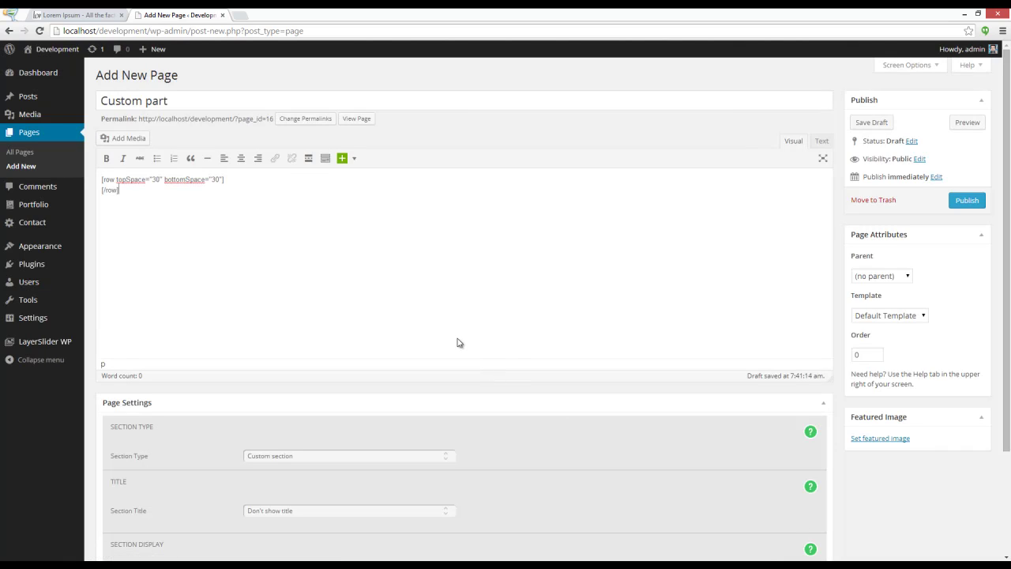
Insert a 1/3 + 1/3 + 1/3 column layout inside the row shortcode, leaving its margins empty.
left_click(229, 179)
key("Return")
left_click(354, 159)
mouse_move(379, 248)
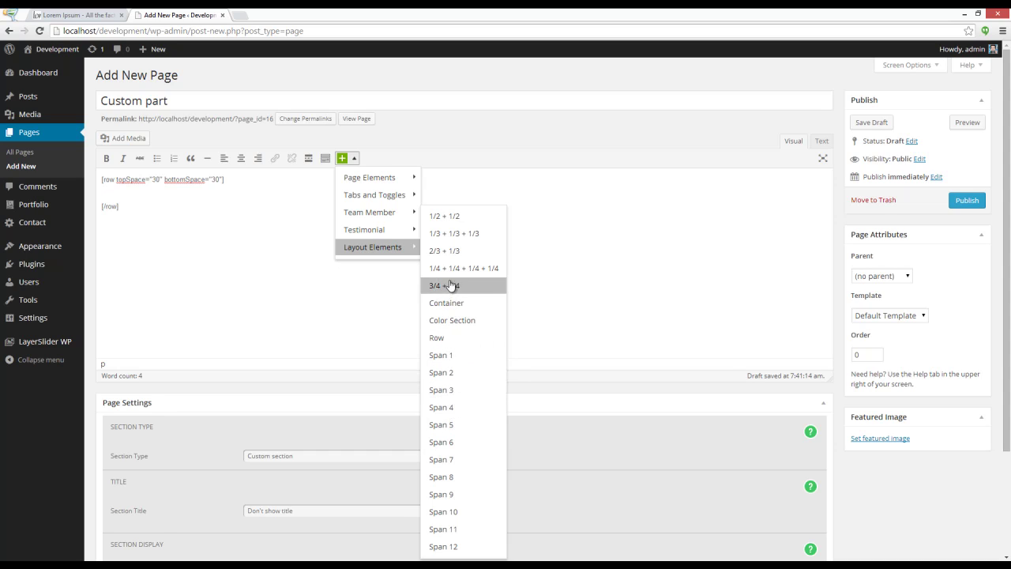
left_click(461, 234)
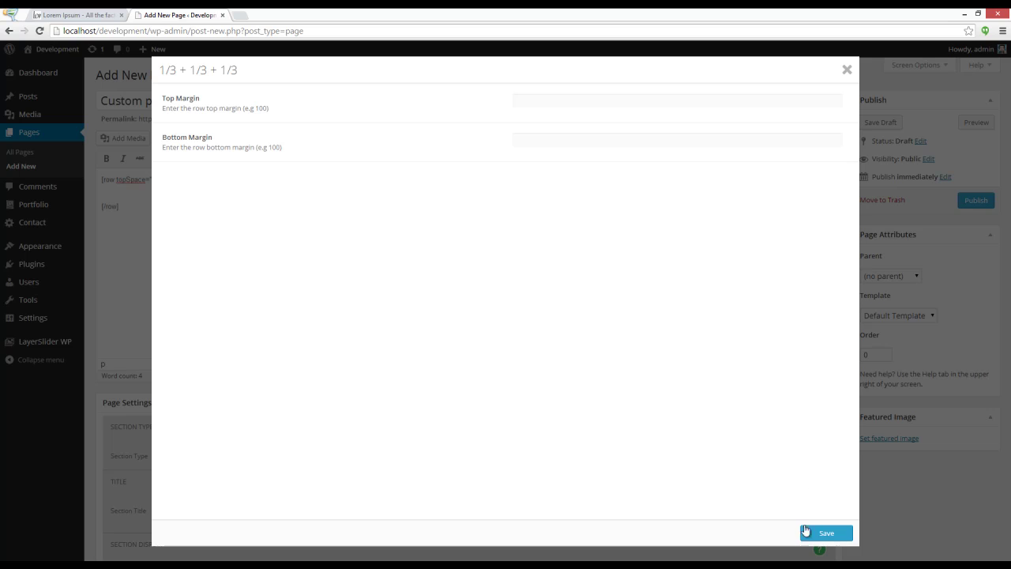
left_click(805, 533)
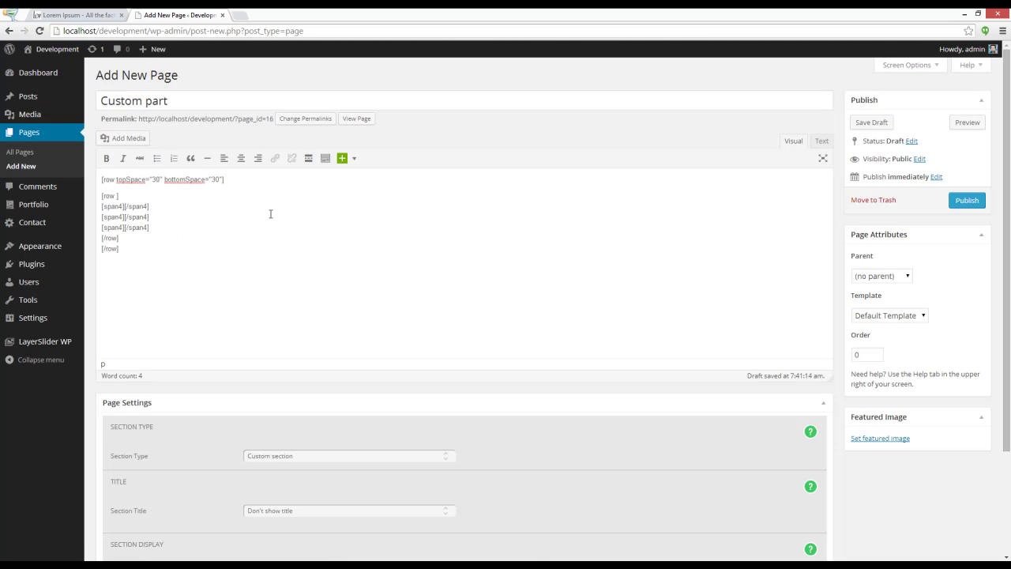
Fill the first span4 column with the "What is Lorem Ipsum?" paragraph copied from the open lipsum.com page.
key("Return")
key("Return")
key("Return")
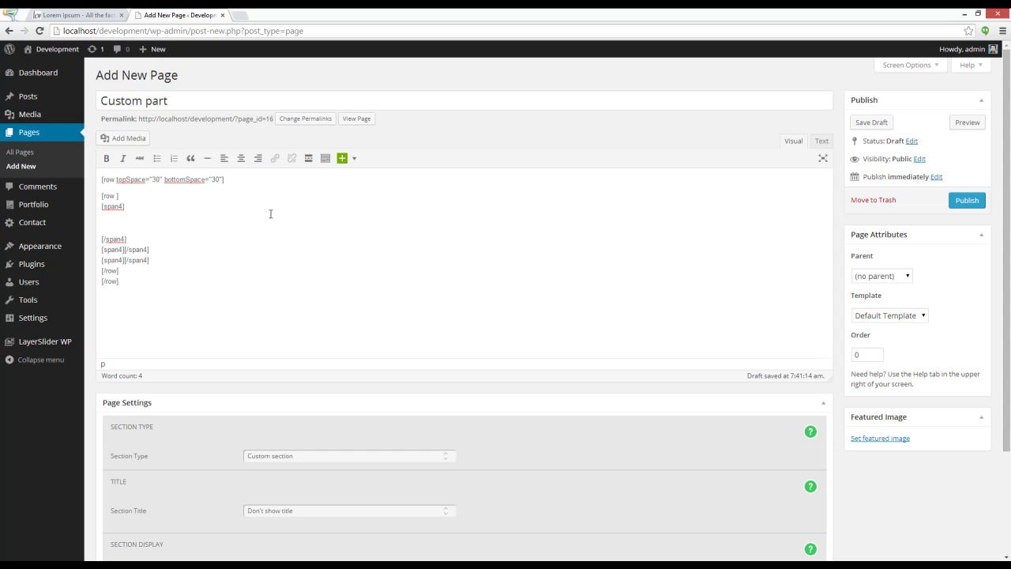
left_click(71, 15)
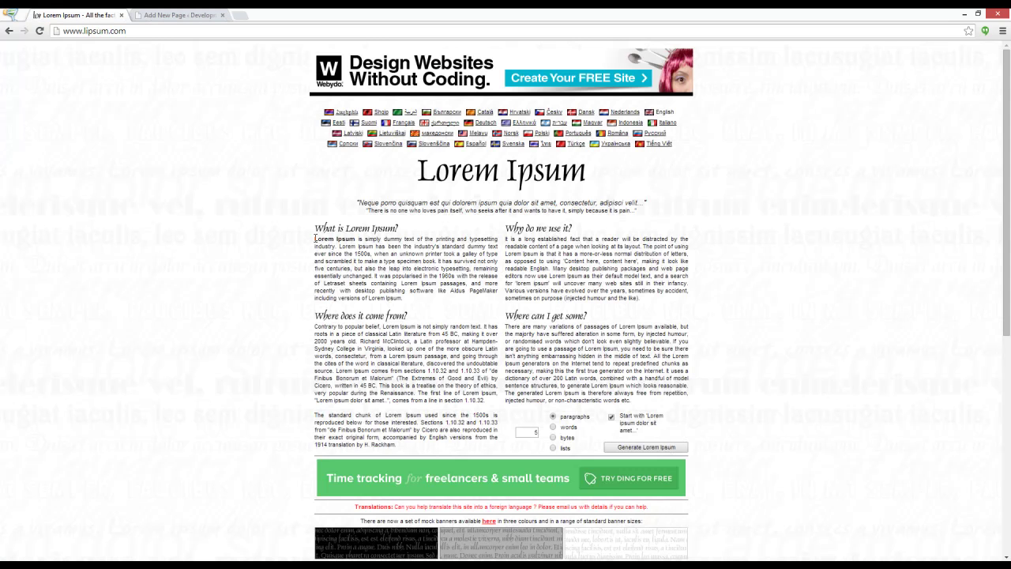
left_click_drag(315, 238, 406, 298)
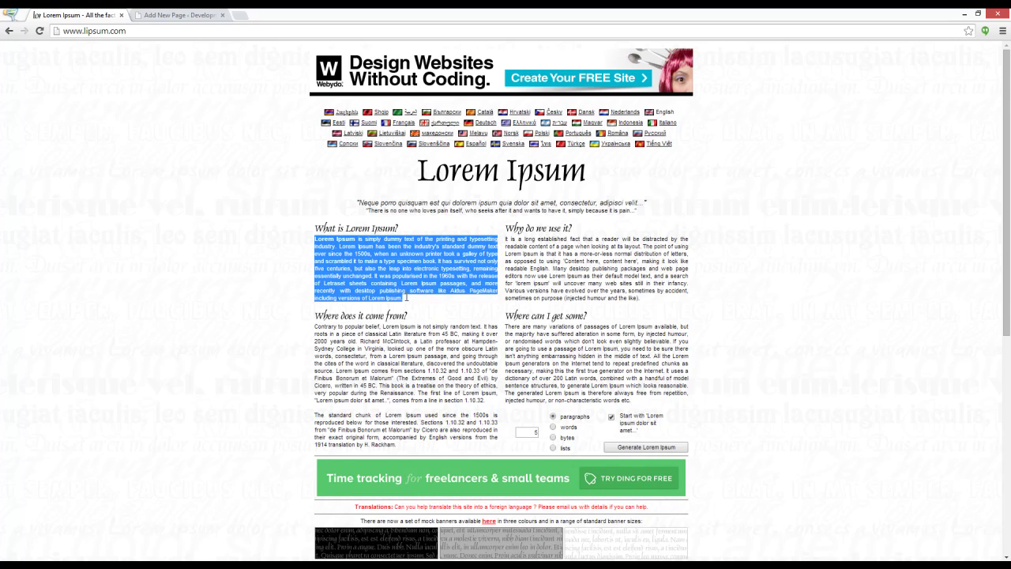
right_click(407, 270)
left_click(425, 274)
left_click(177, 15)
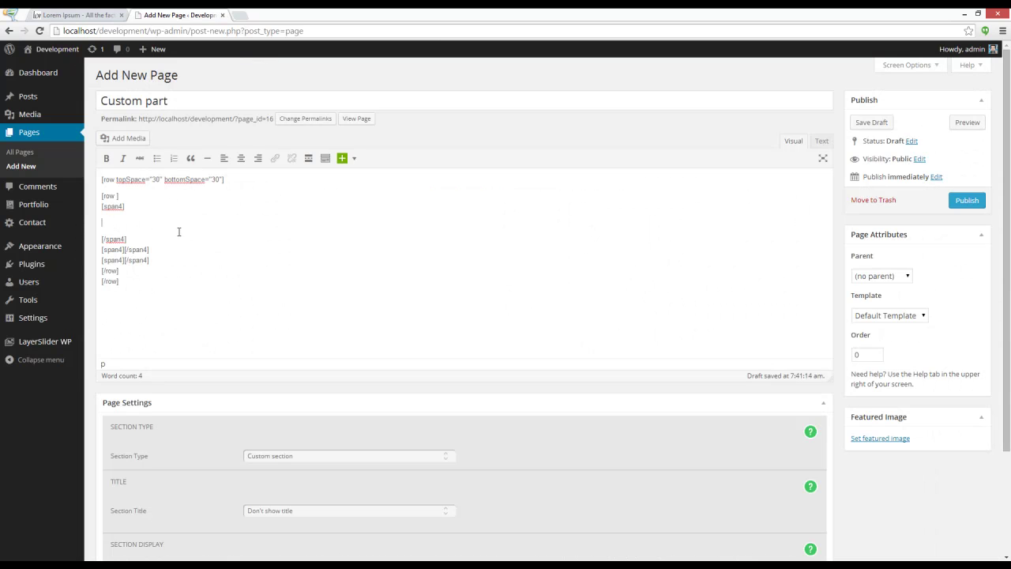
key("ctrl+v")
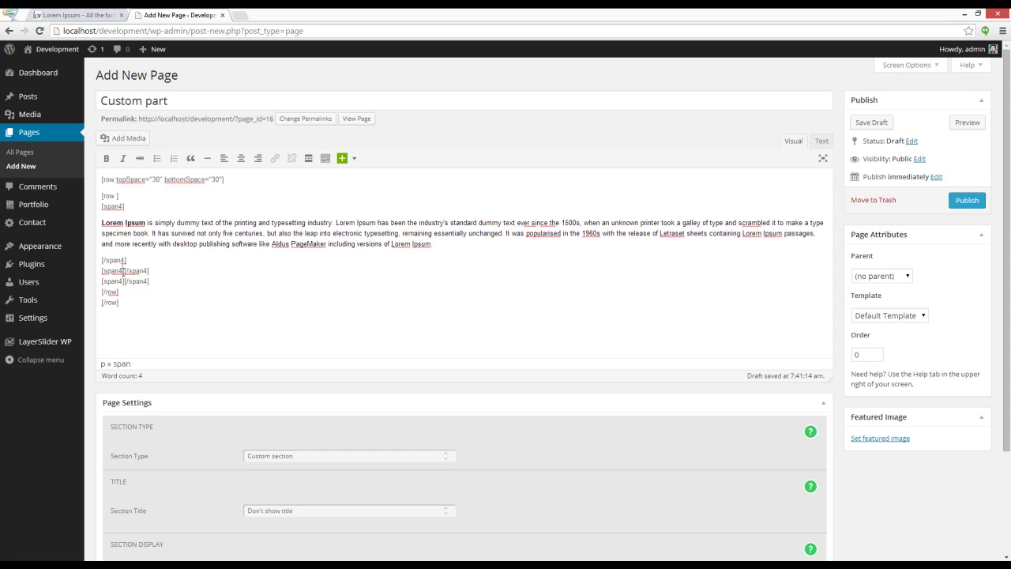
Paste the copied Lorem Ipsum paragraph on its own line inside the second span4 column.
left_click(163, 291)
key("Return")
key("Return")
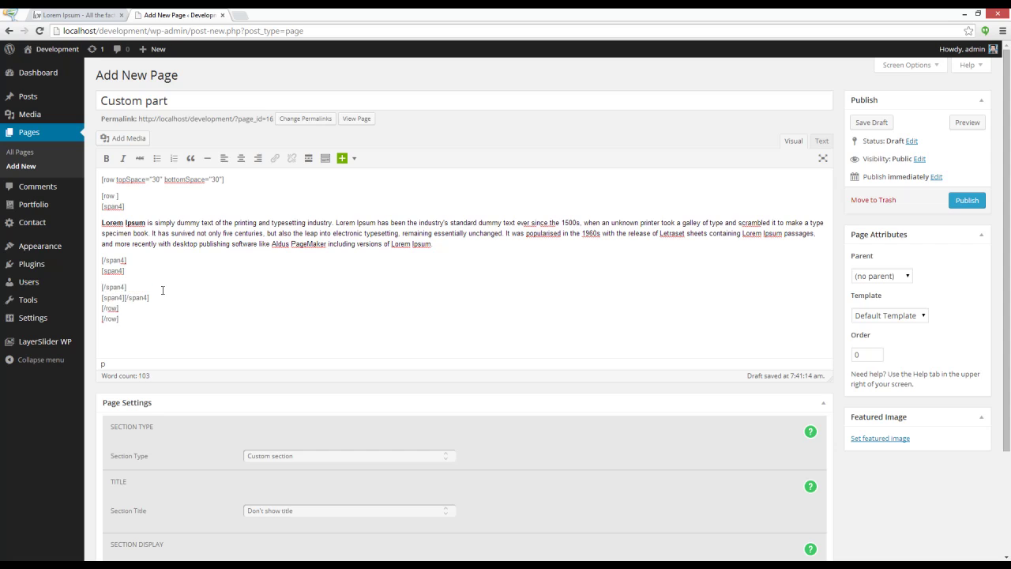
key("ctrl+v")
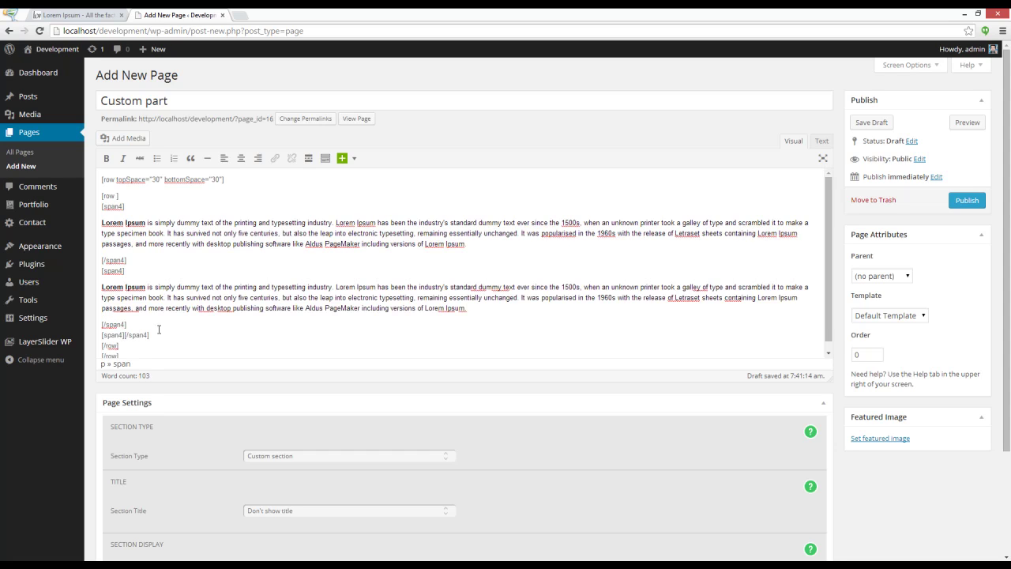
Paste the same Lorem Ipsum paragraph on its own line inside the third span4 column.
scroll(166, 331, "down", 1)
left_click(125, 326)
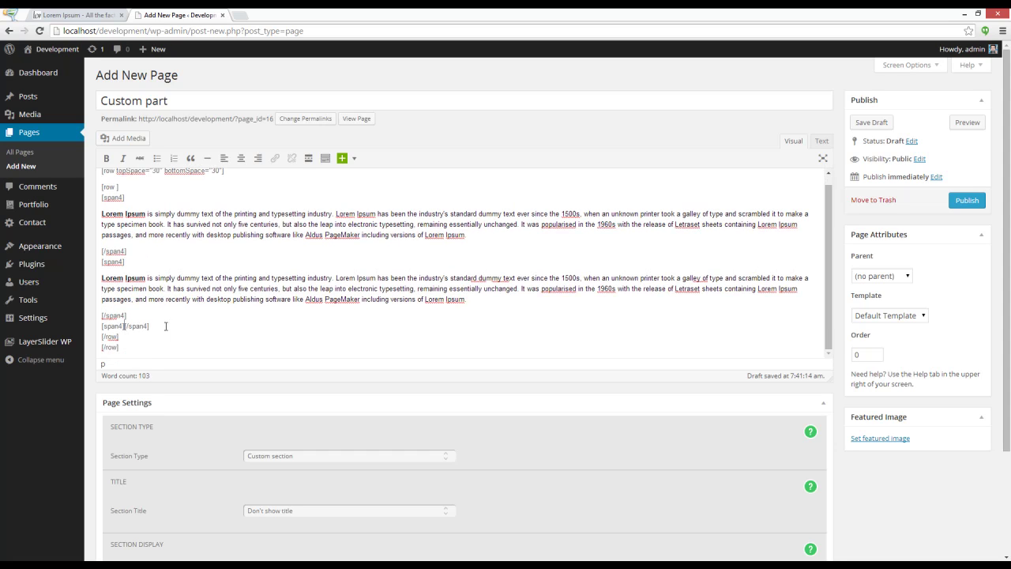
key("Return")
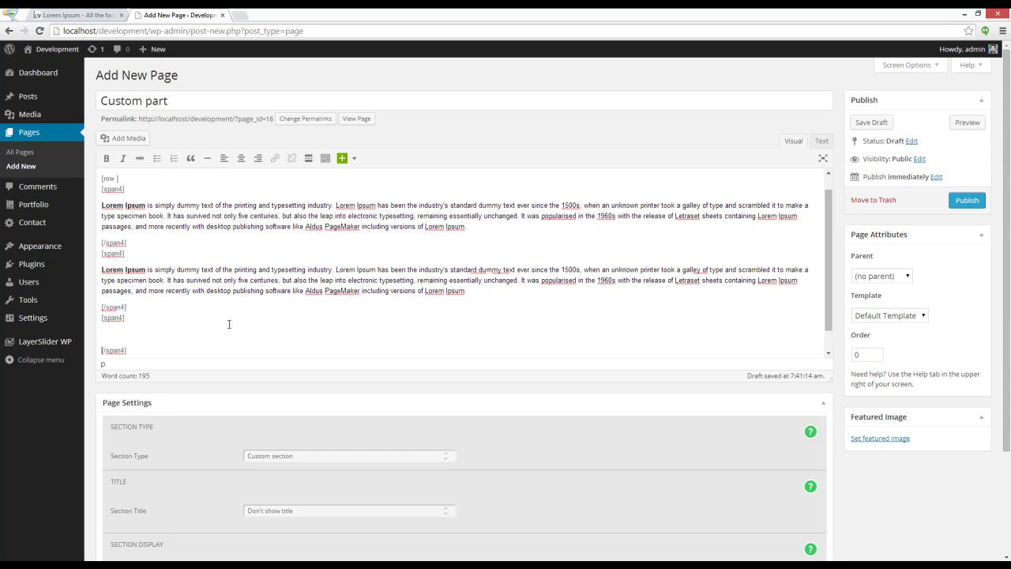
key("ctrl+v")
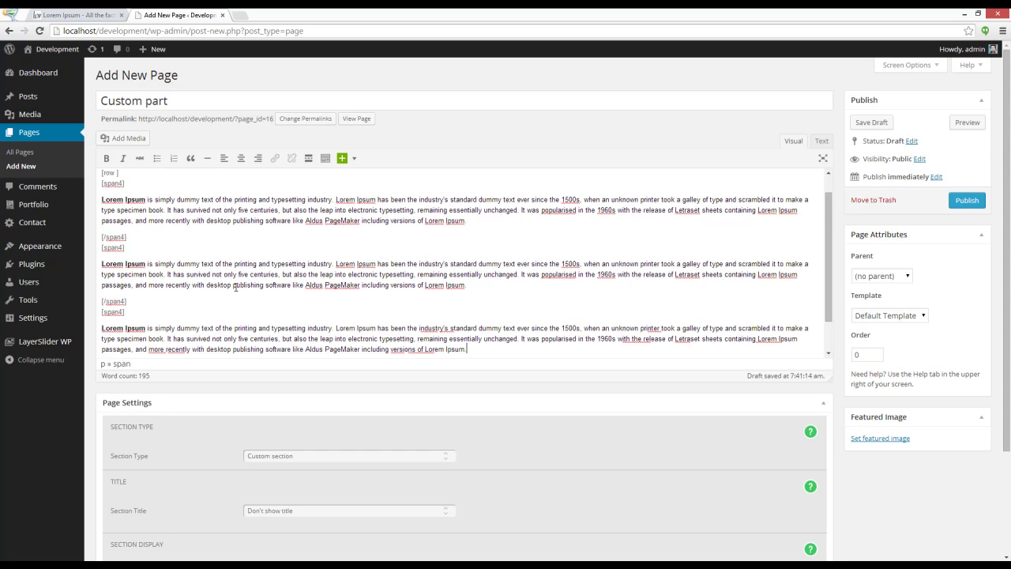
Set the section to show a custom title with the title text "columns" and the subtitle text "subtitle here".
scroll(236, 287, "down", 2)
scroll(354, 332, "down", 2)
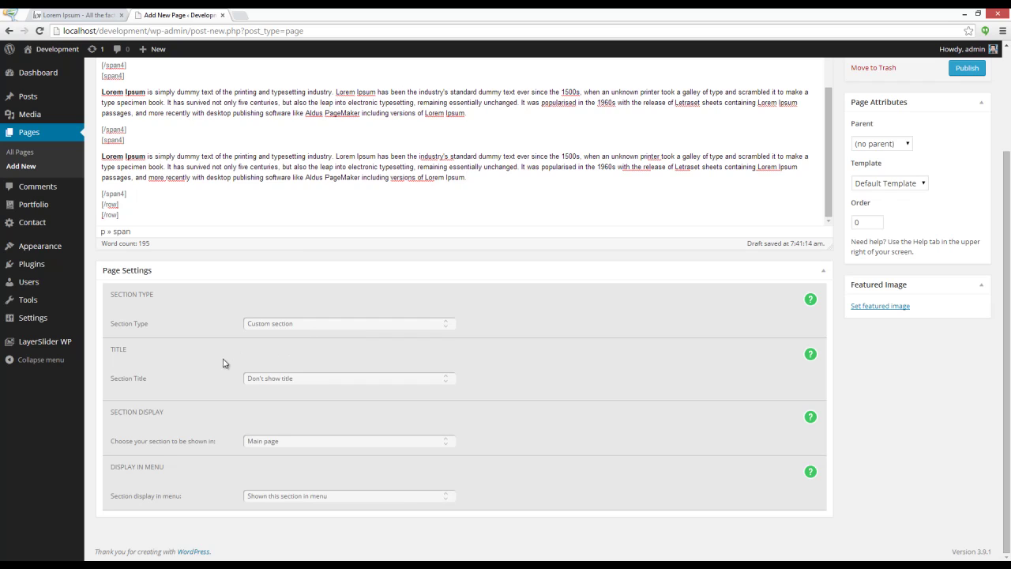
left_click(340, 382)
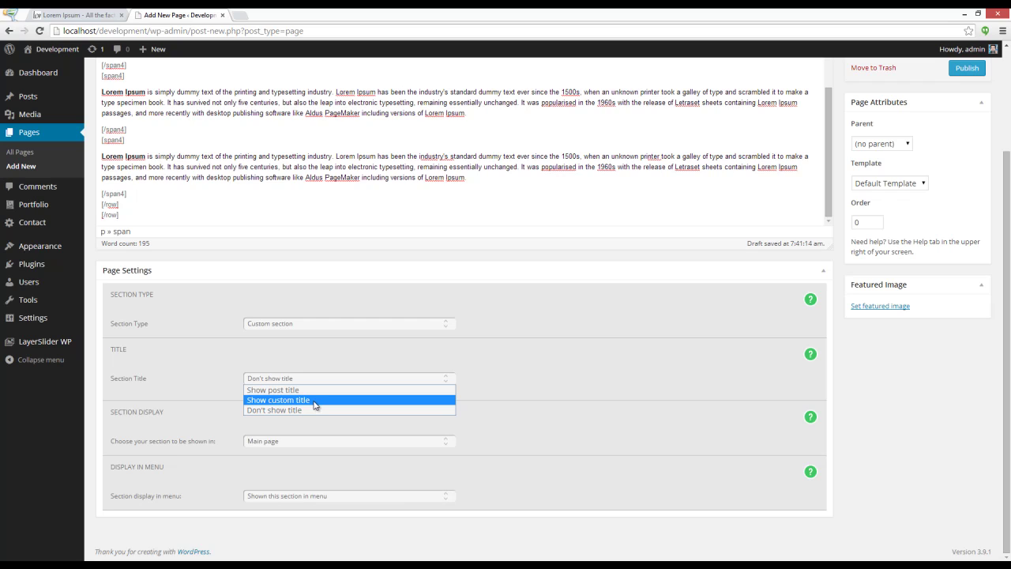
left_click(314, 400)
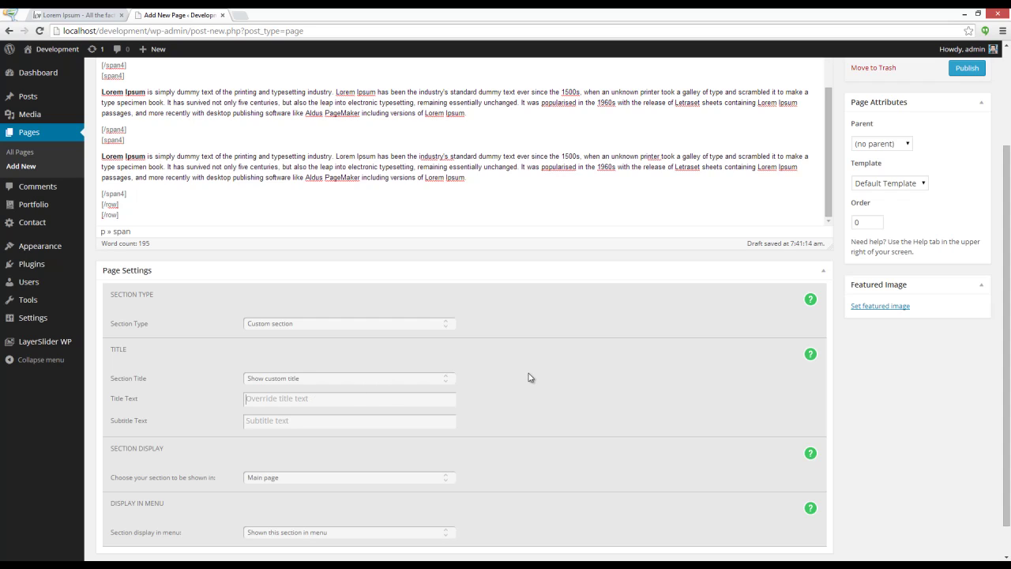
type("columns")
key("Tab")
type("su")
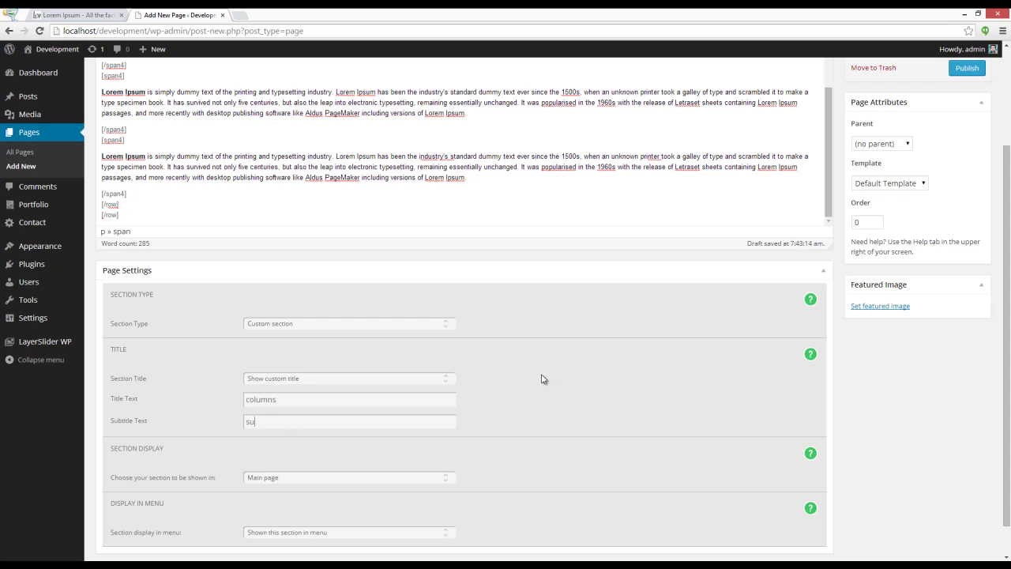
type("btitle here")
Choose Main page for where the section is shown and "Shown this section in menu" for its menu display.
scroll(212, 463, "down", 1)
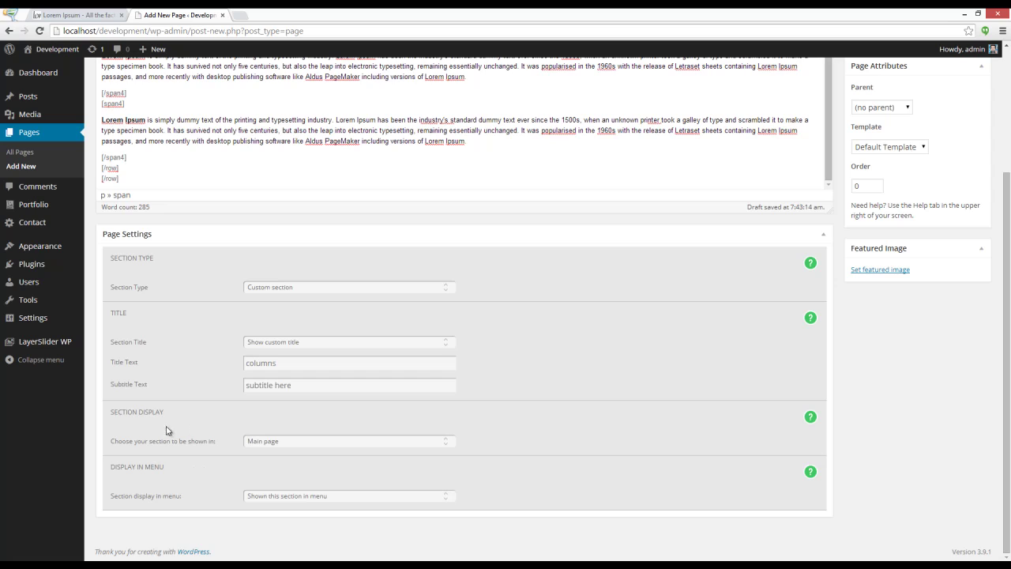
left_click(320, 443)
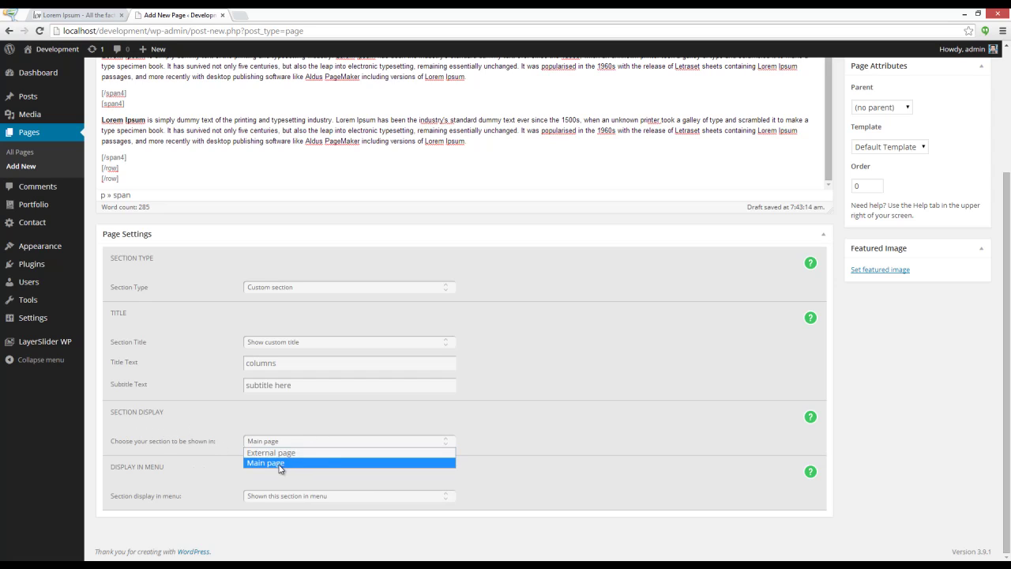
left_click(282, 464)
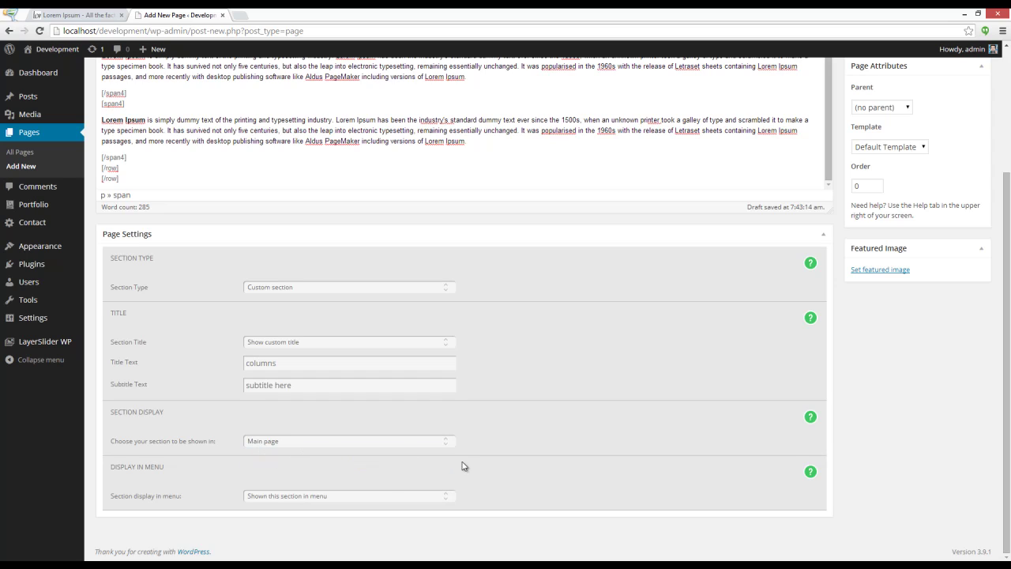
left_click(298, 497)
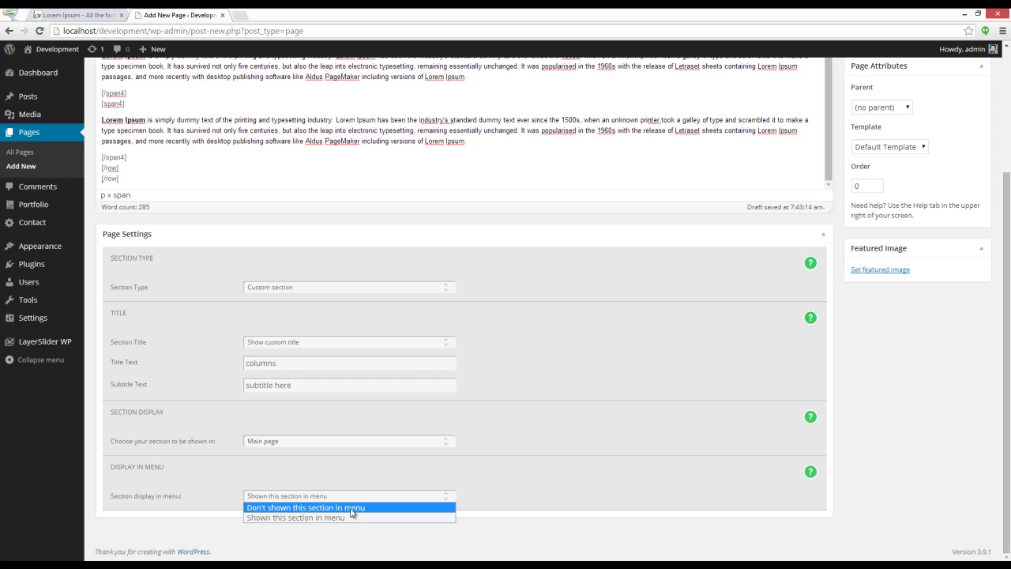
left_click(320, 519)
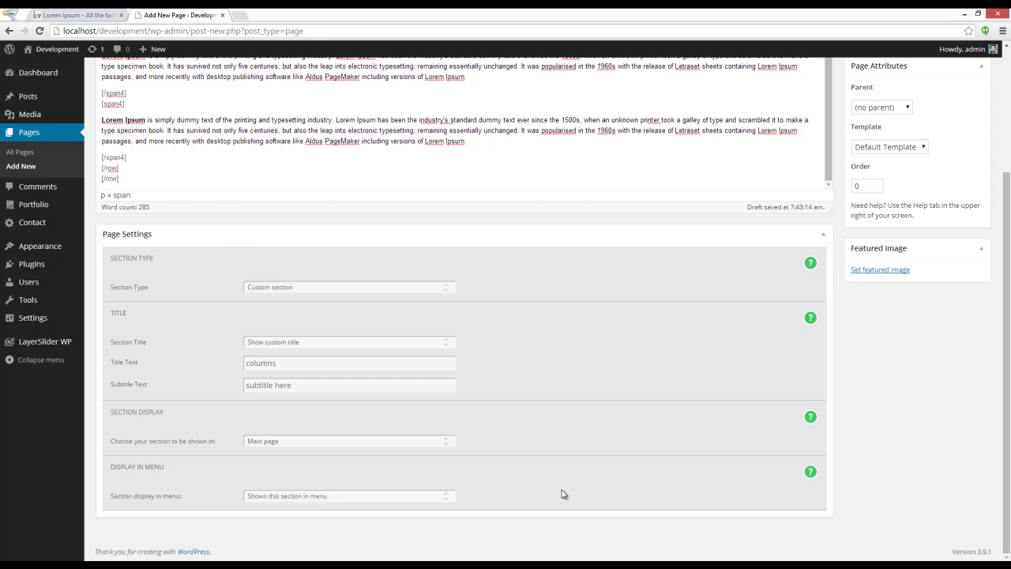
Publish the Custom part page.
scroll(563, 494, "up", 3)
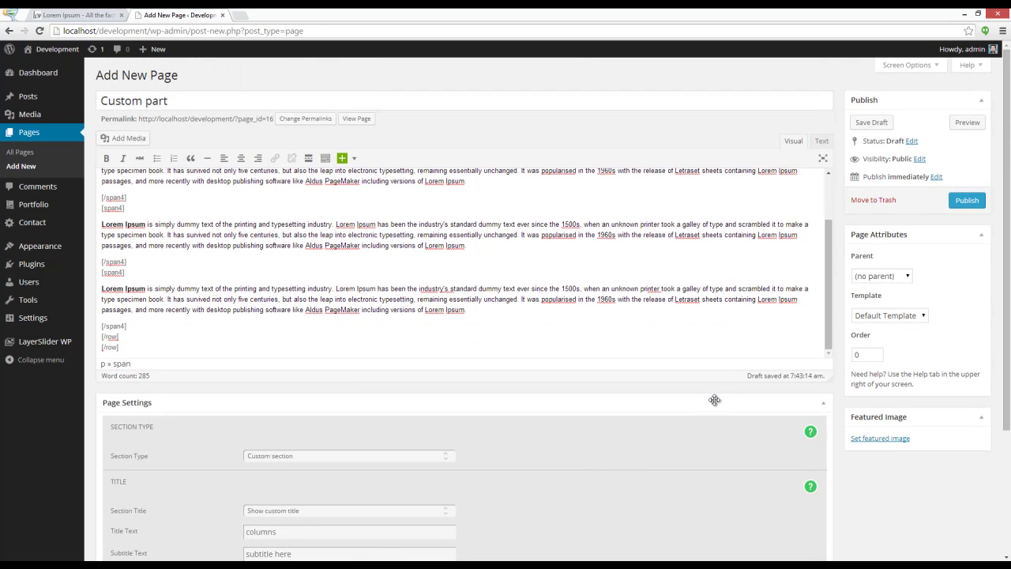
left_click(968, 202)
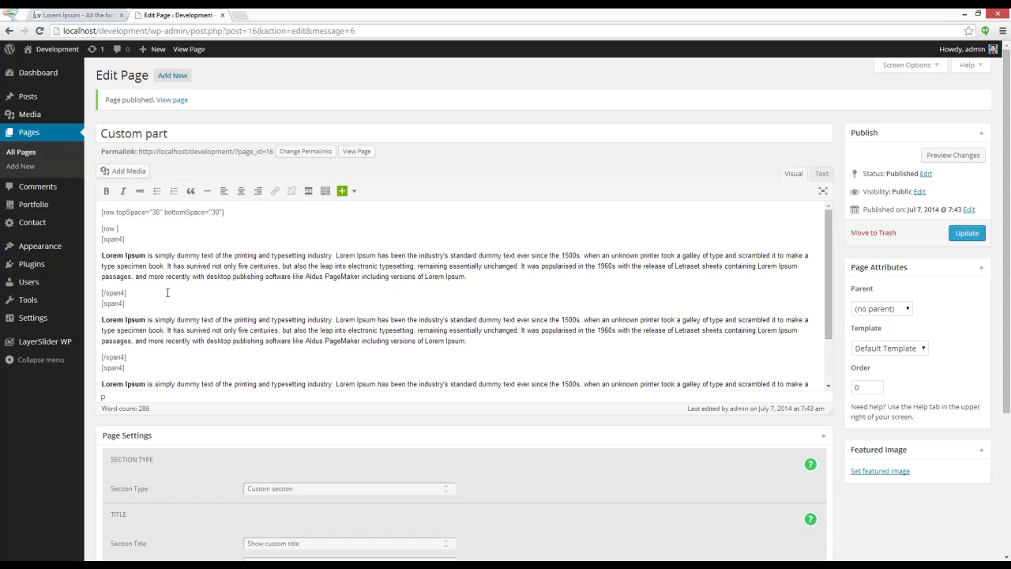
Create a new navigation menu named "My custom menu".
mouse_move(46, 253)
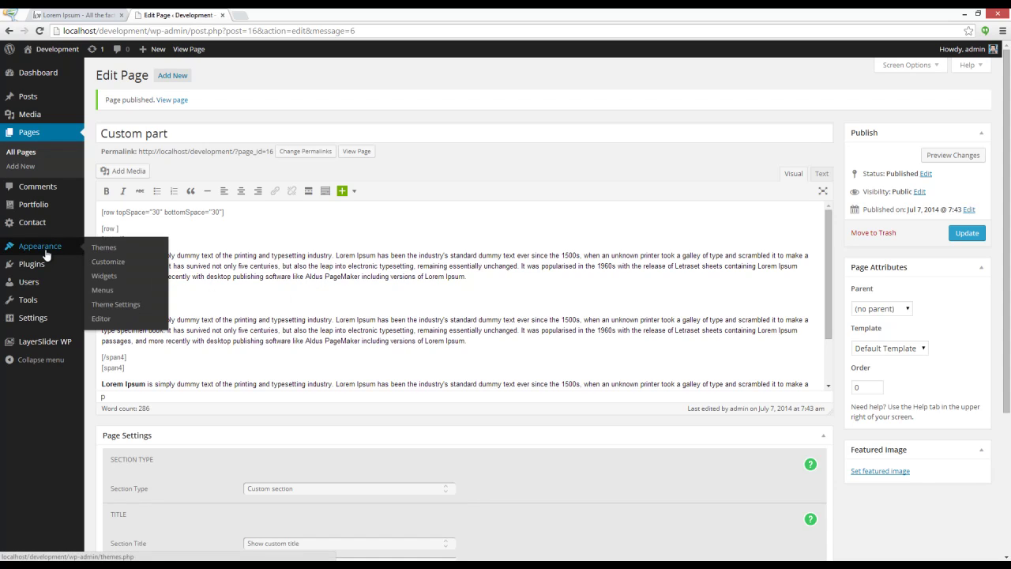
left_click(103, 290)
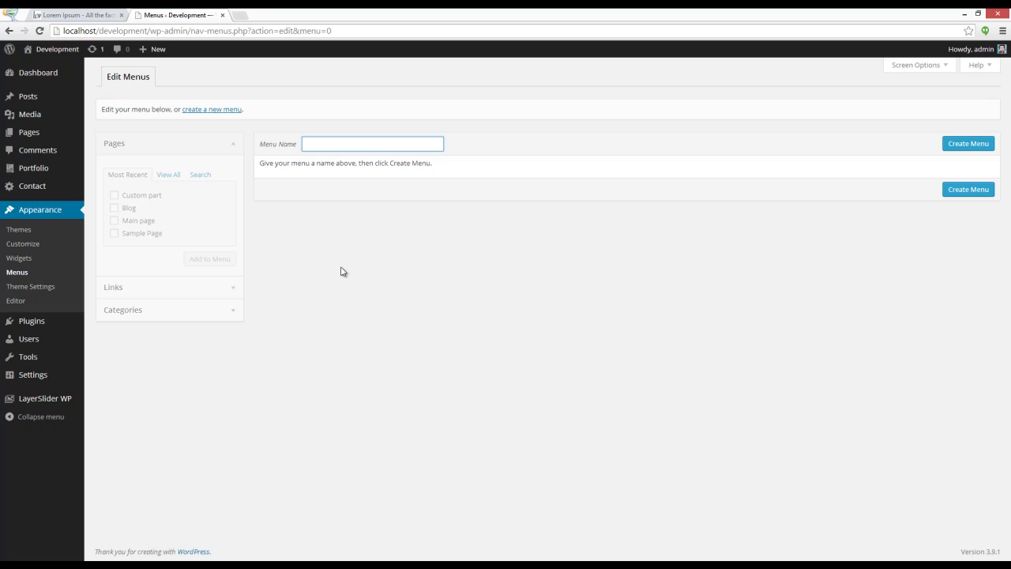
type("my")
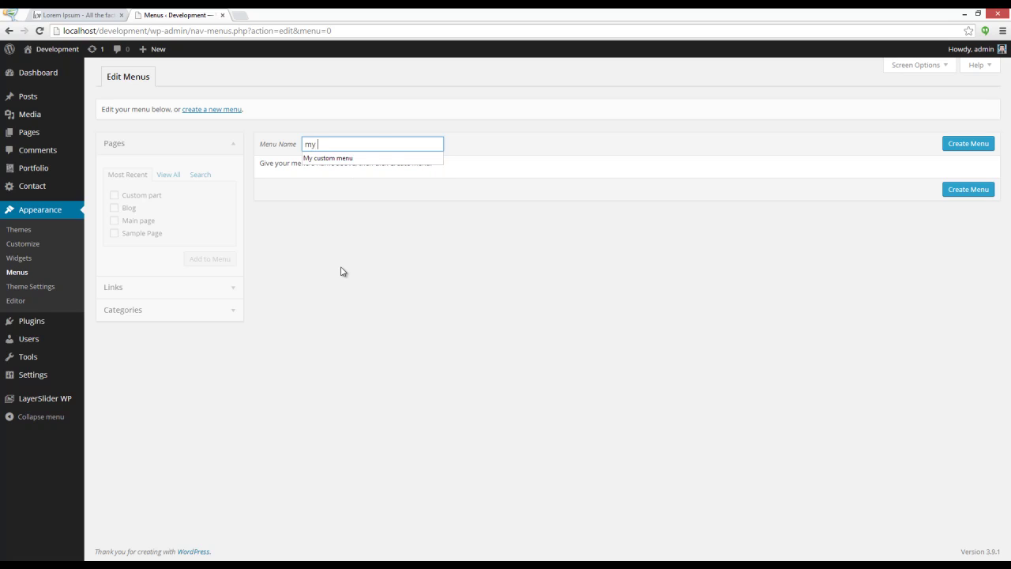
key("Down")
key("Return")
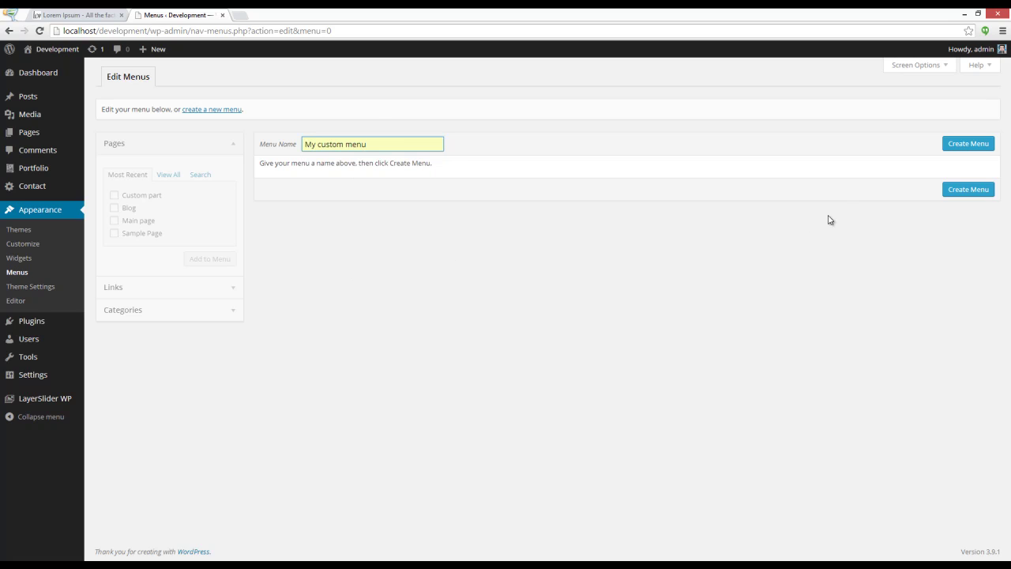
left_click(942, 147)
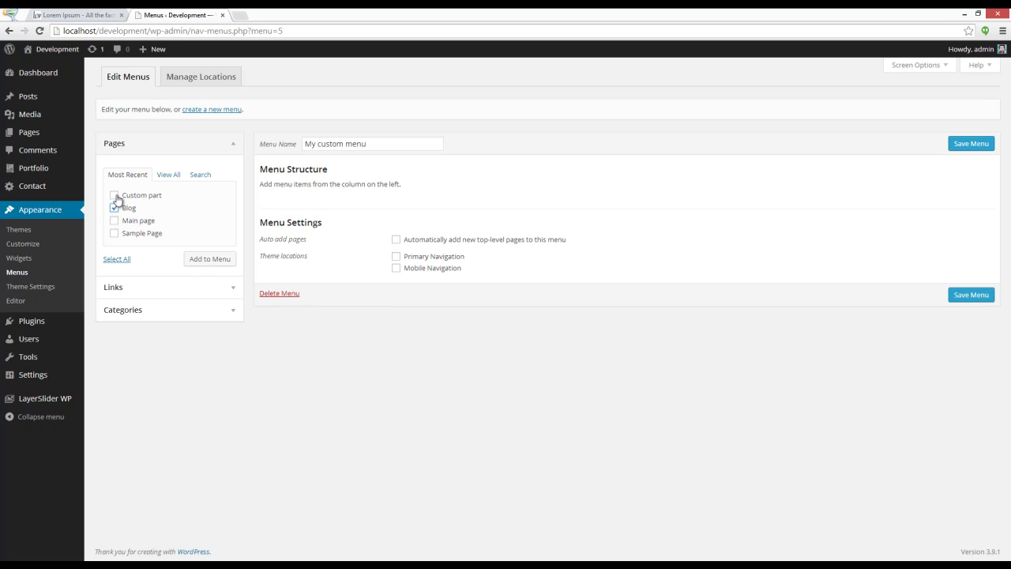
Add the Custom part and Blog pages to the menu, place Blog above Custom part, and save the menu.
left_click(210, 261)
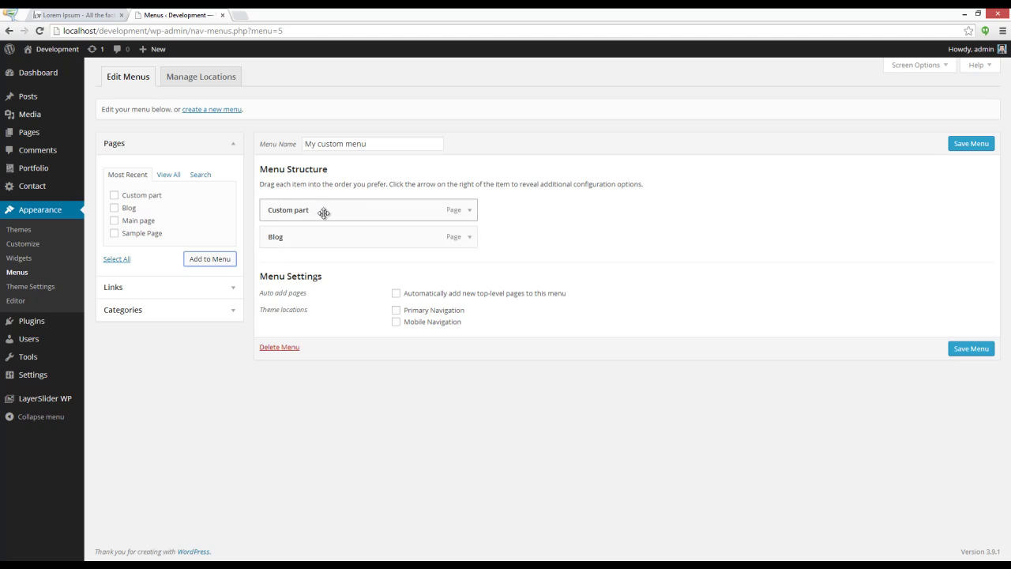
left_click_drag(324, 212, 331, 244)
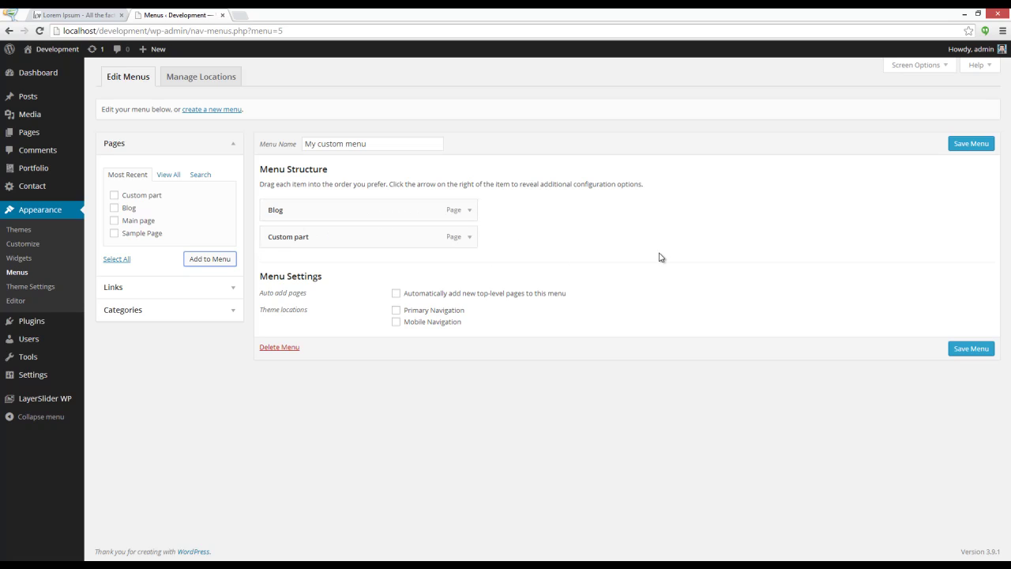
left_click(950, 150)
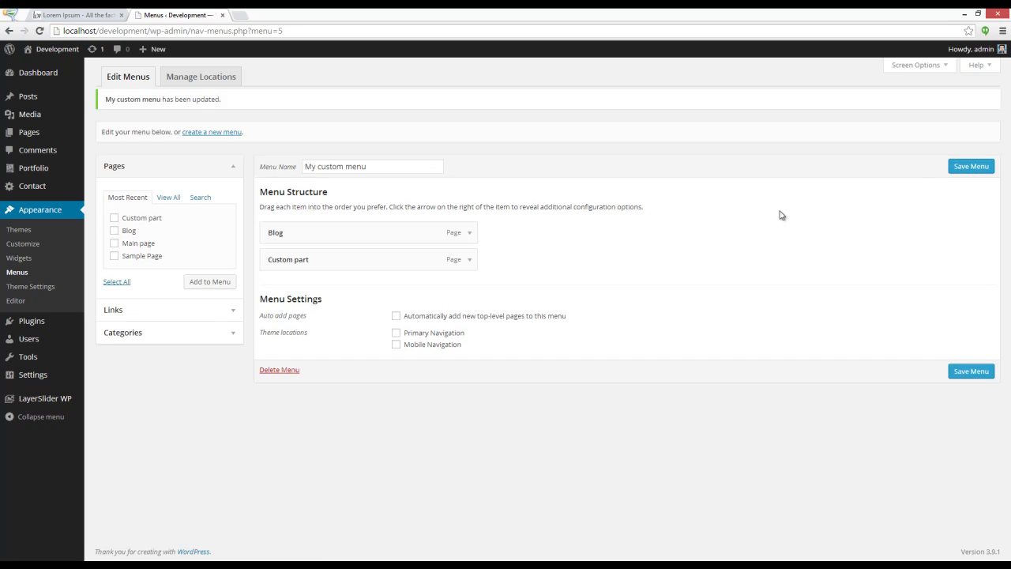
Open the site's main page in a new tab and examine the columns section, including the text below the three columns.
mouse_move(43, 50)
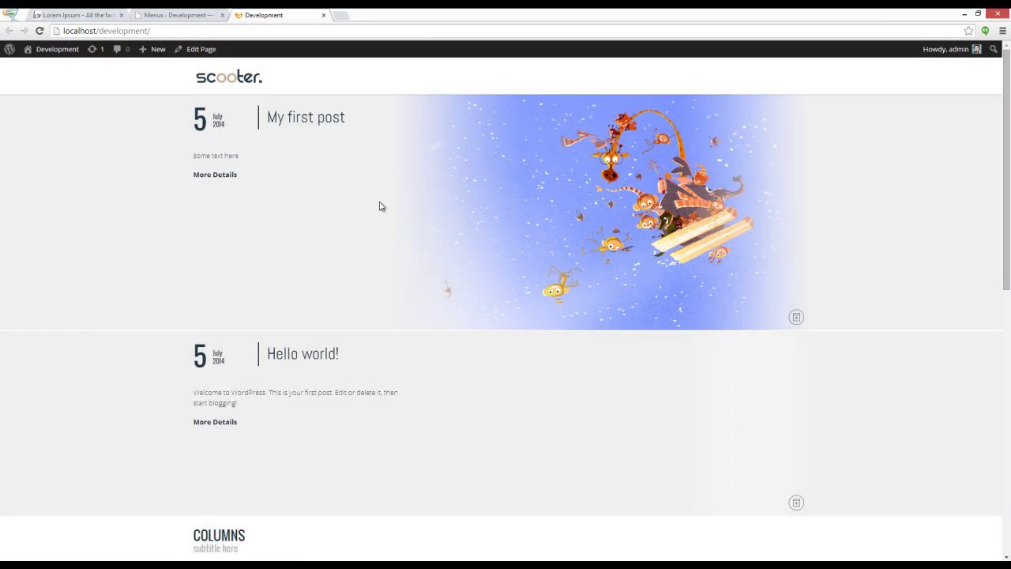
scroll(377, 208, "down", 3)
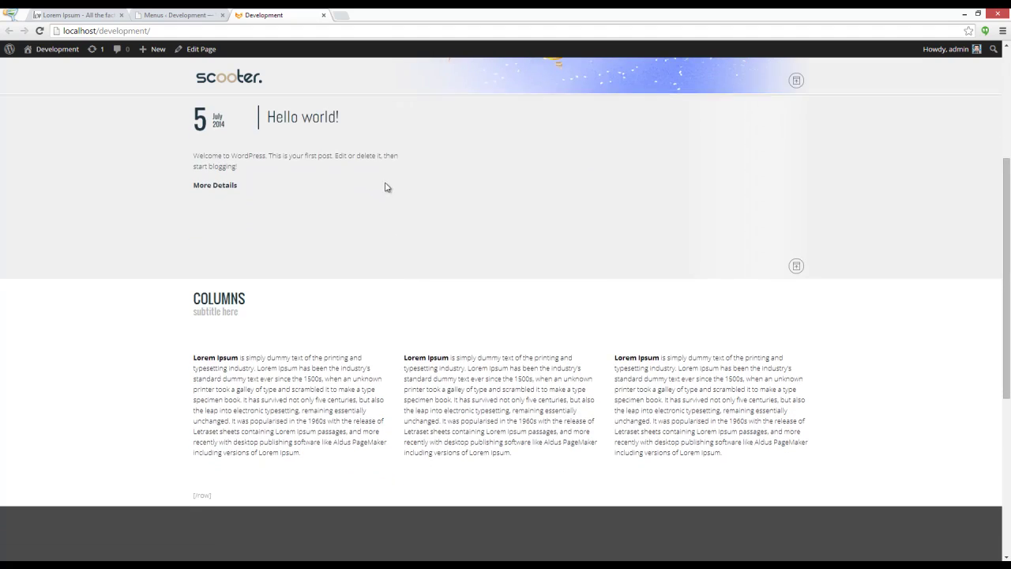
scroll(379, 206, "down", 1)
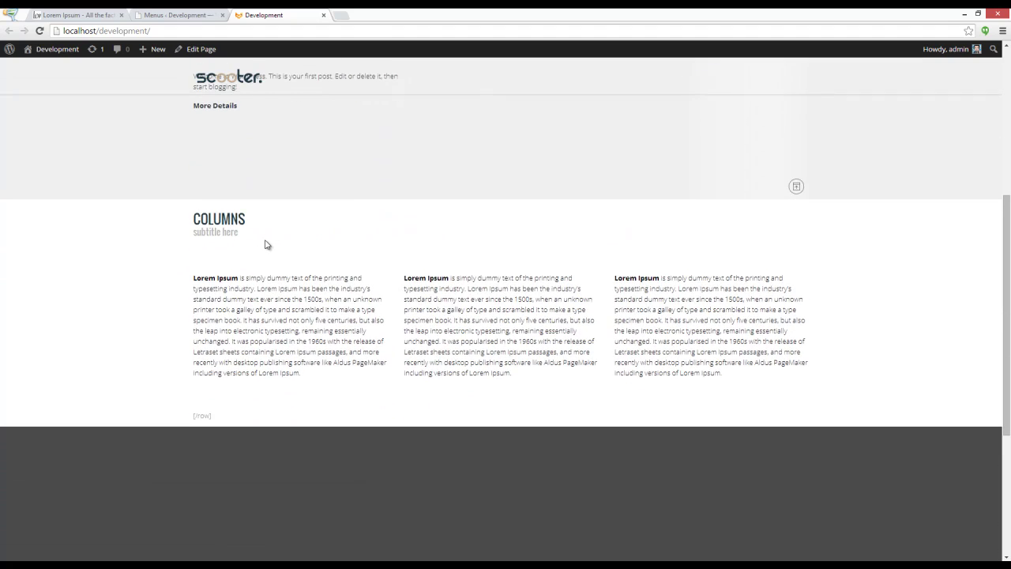
scroll(266, 245, "down", 1)
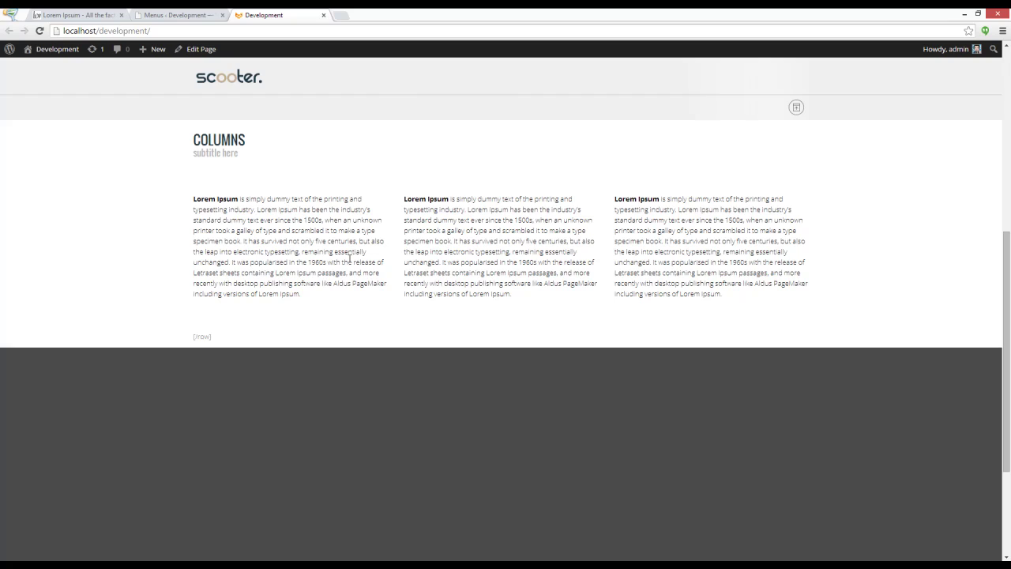
scroll(350, 257, "up", 1)
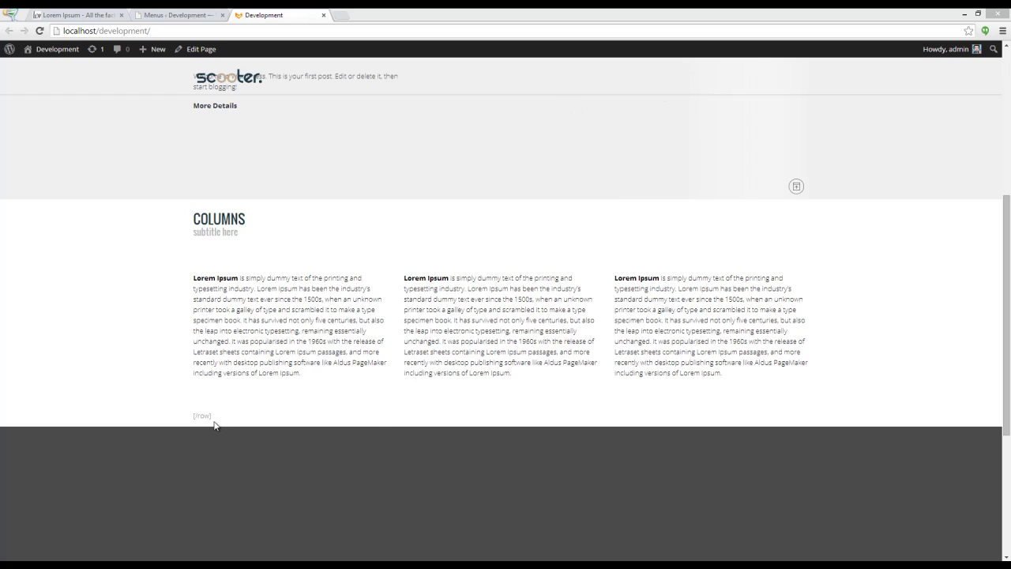
left_click_drag(211, 416, 192, 415)
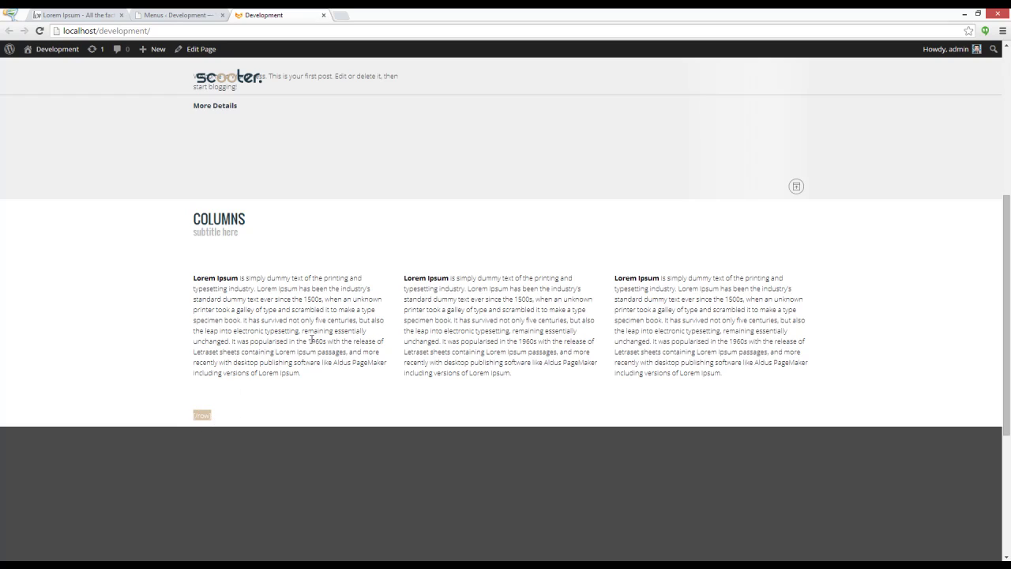
Assign My custom menu to Primary Navigation and Mobile Navigation, save it, and reload the site's main page.
left_click(168, 16)
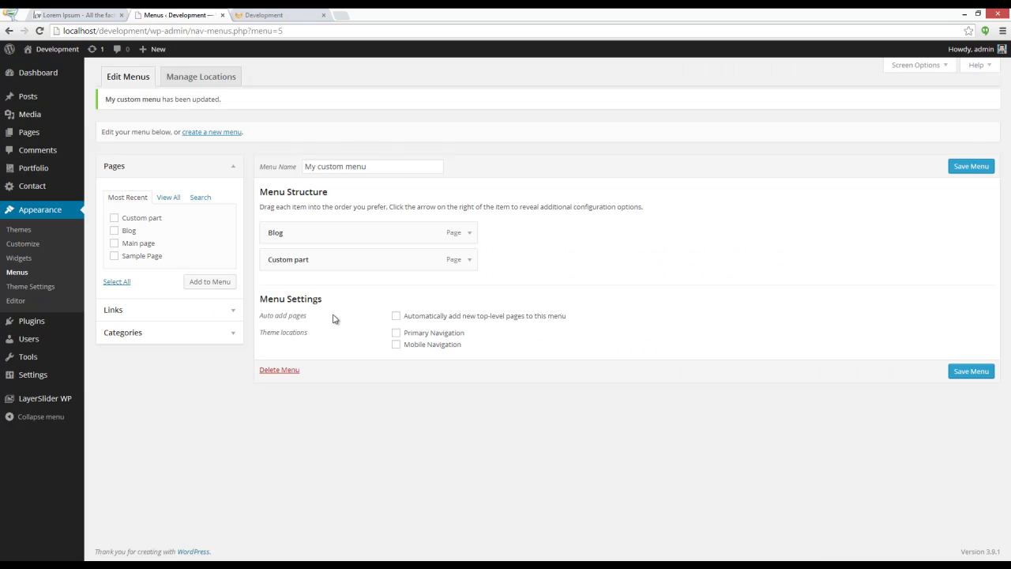
left_click(395, 333)
left_click(396, 345)
left_click(958, 374)
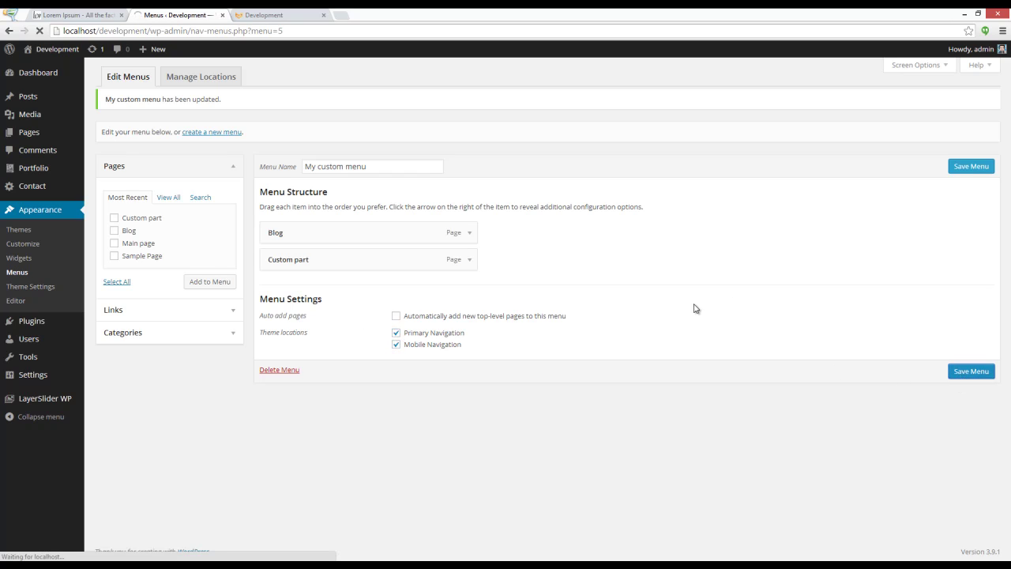
left_click(292, 12)
left_click(39, 30)
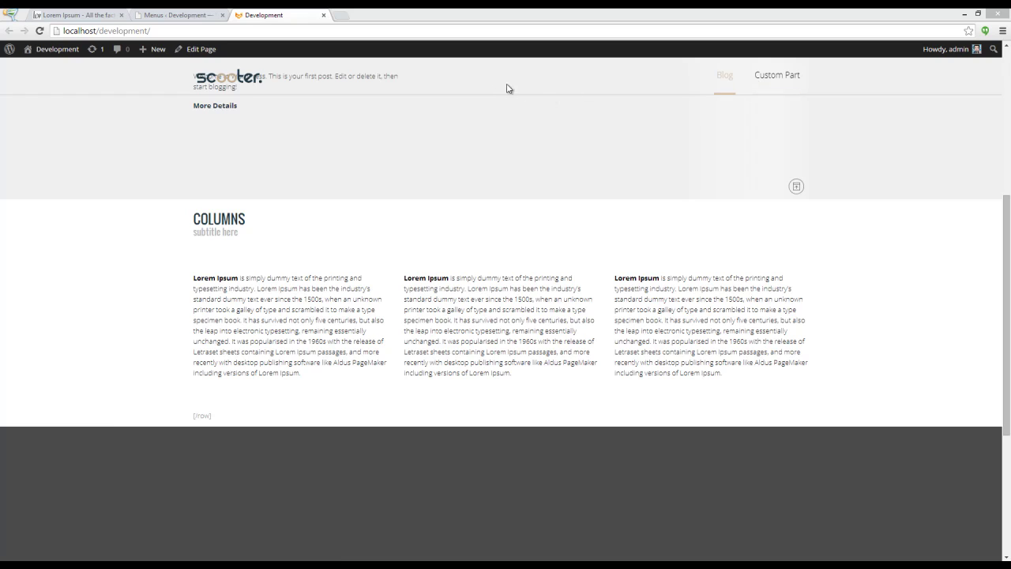
Set the header menu's opacity to 100% in the theme's menu styles and save the settings.
left_click(178, 15)
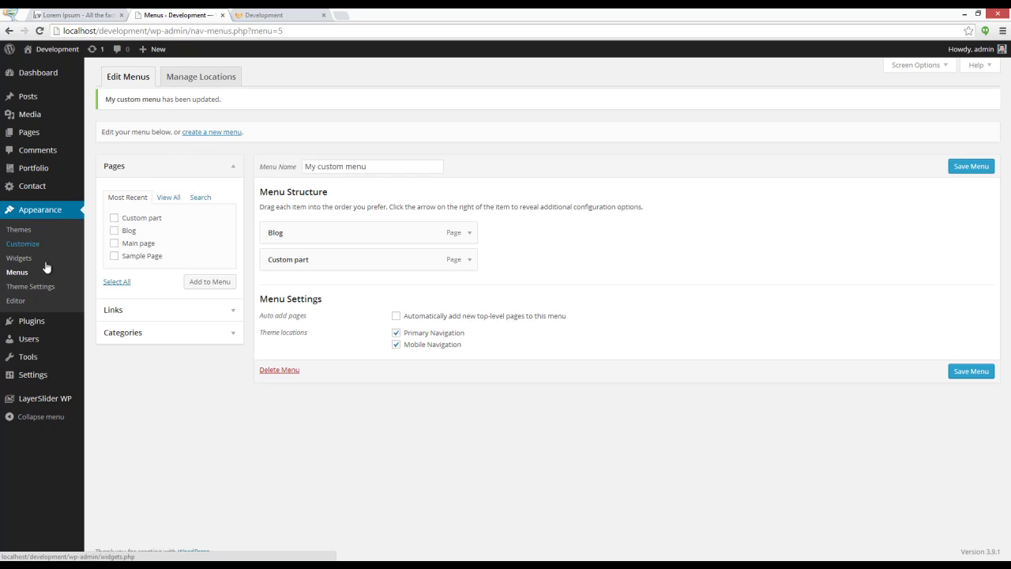
left_click(41, 287)
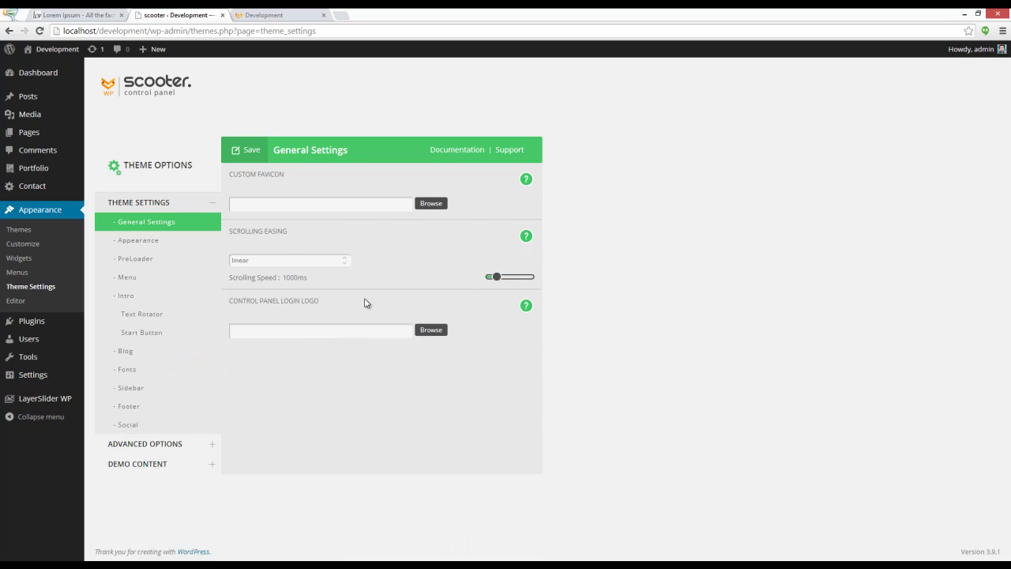
left_click(150, 282)
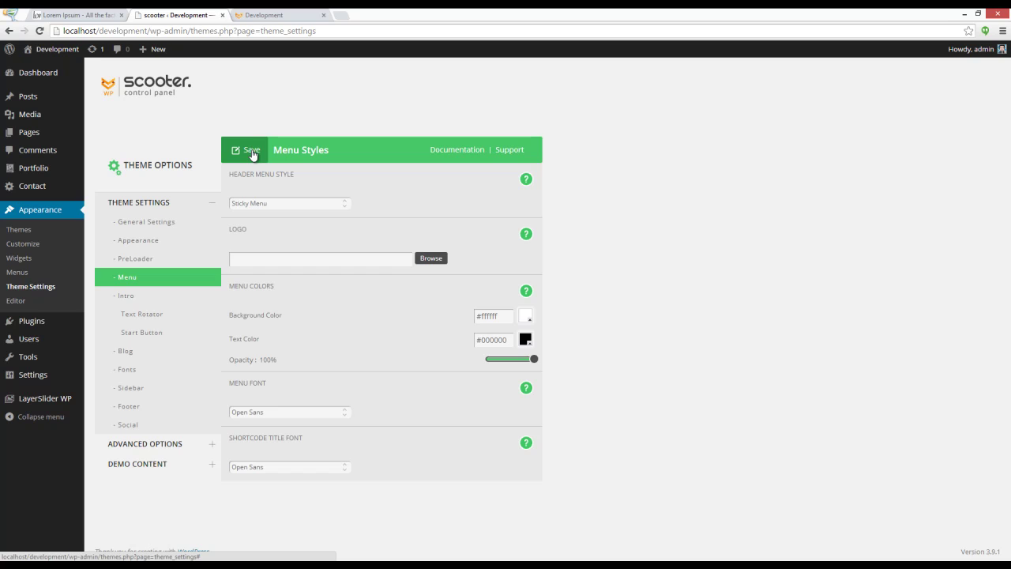
Reload the site's main page, look through its sections, and test the Custom Part and Blog links in the header.
left_click(261, 15)
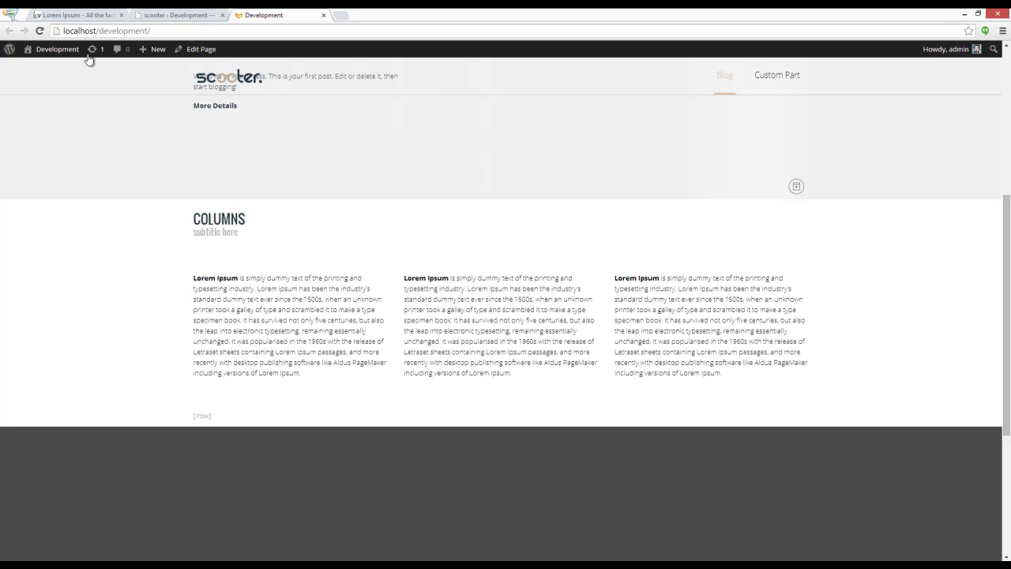
left_click(40, 30)
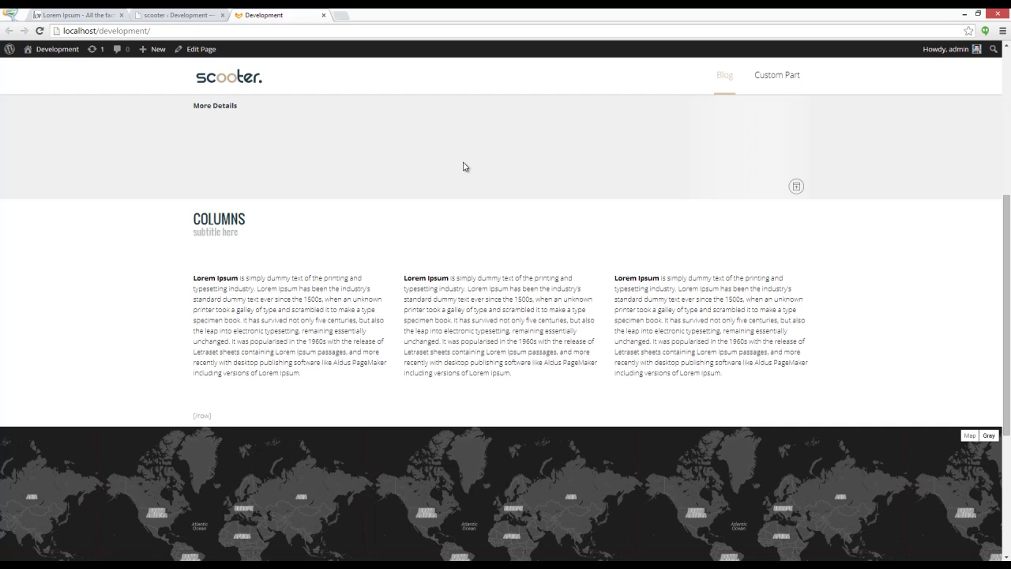
scroll(465, 166, "down", 1)
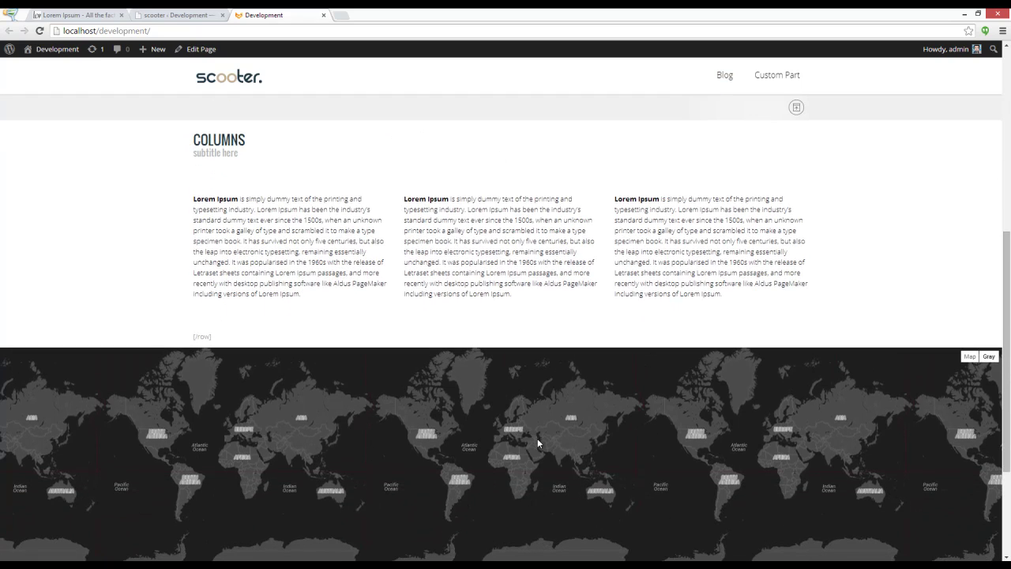
scroll(552, 429, "down", 1)
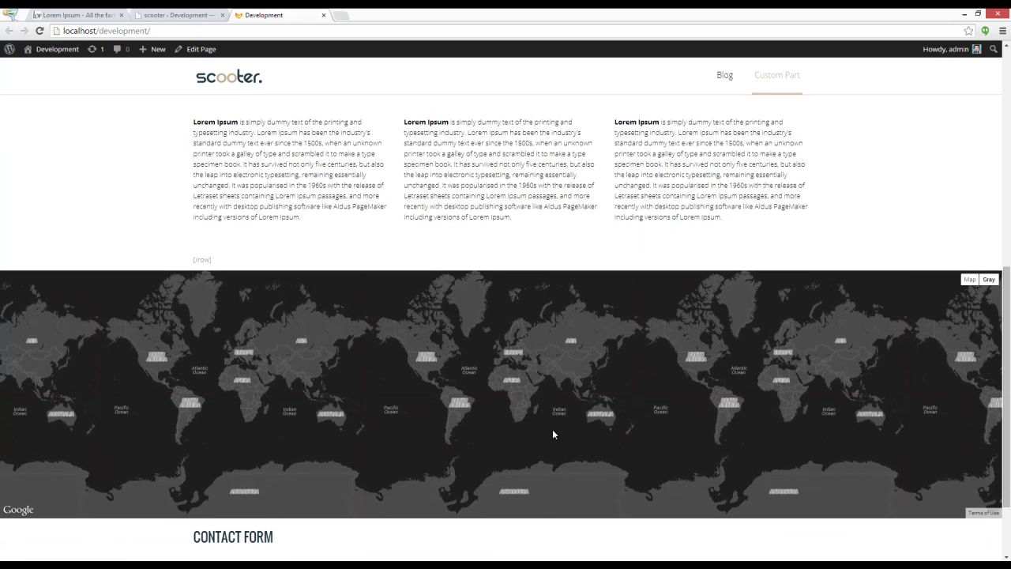
scroll(552, 429, "up", 1)
scroll(552, 429, "up", 3)
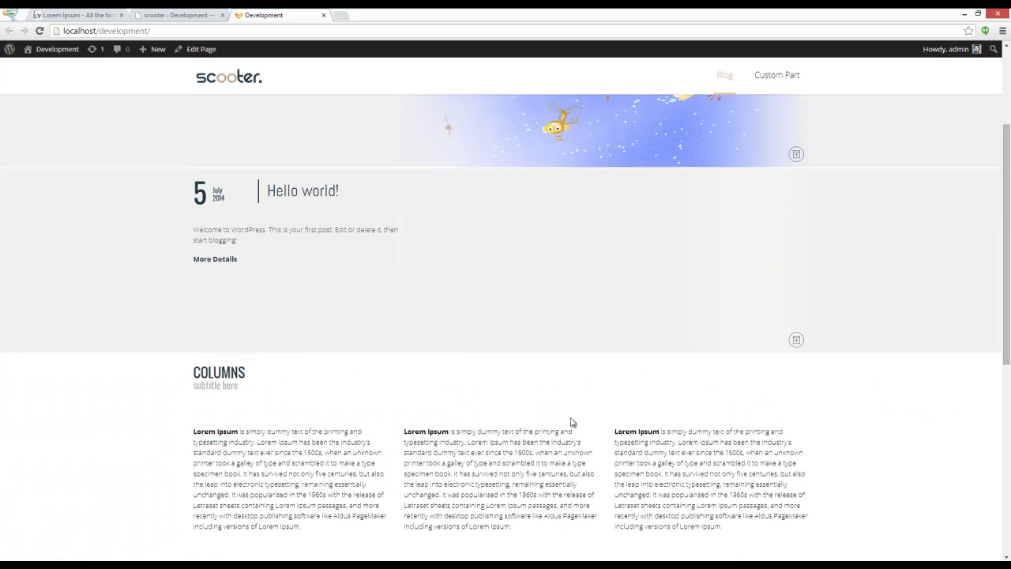
left_click(762, 83)
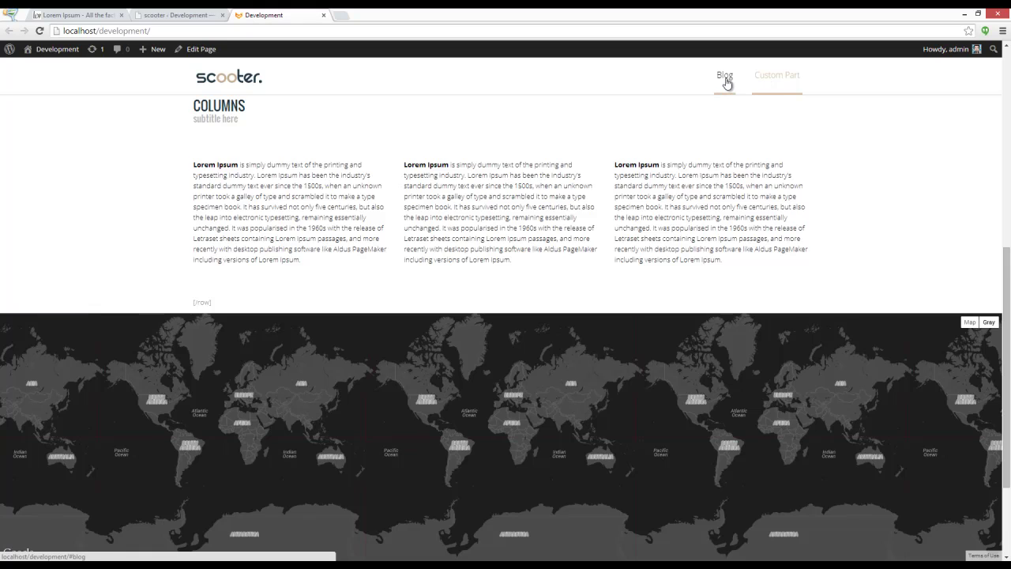
left_click(726, 83)
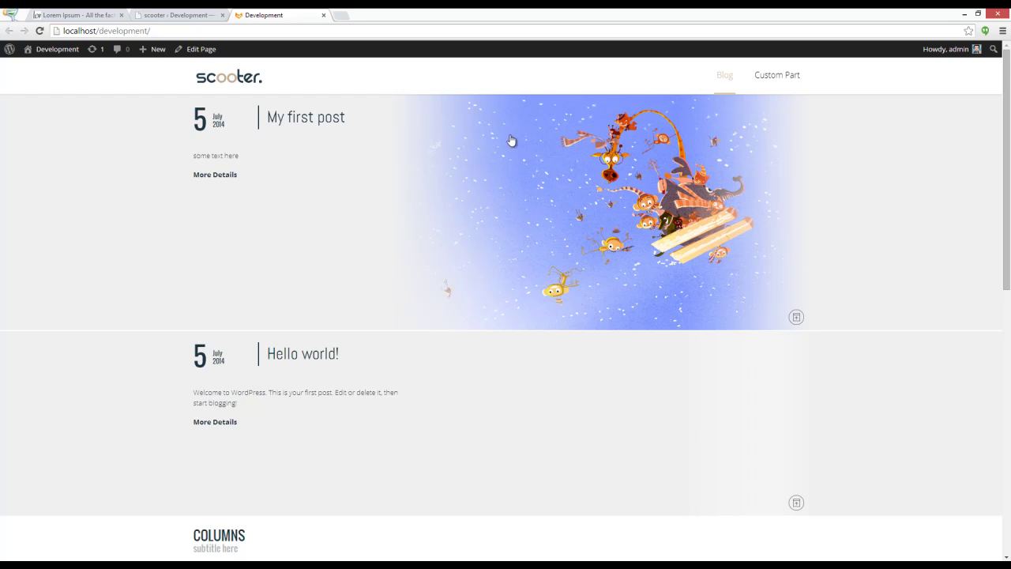
Reorder My custom menu so that Custom part comes before Blog, and save the menu.
left_click(179, 15)
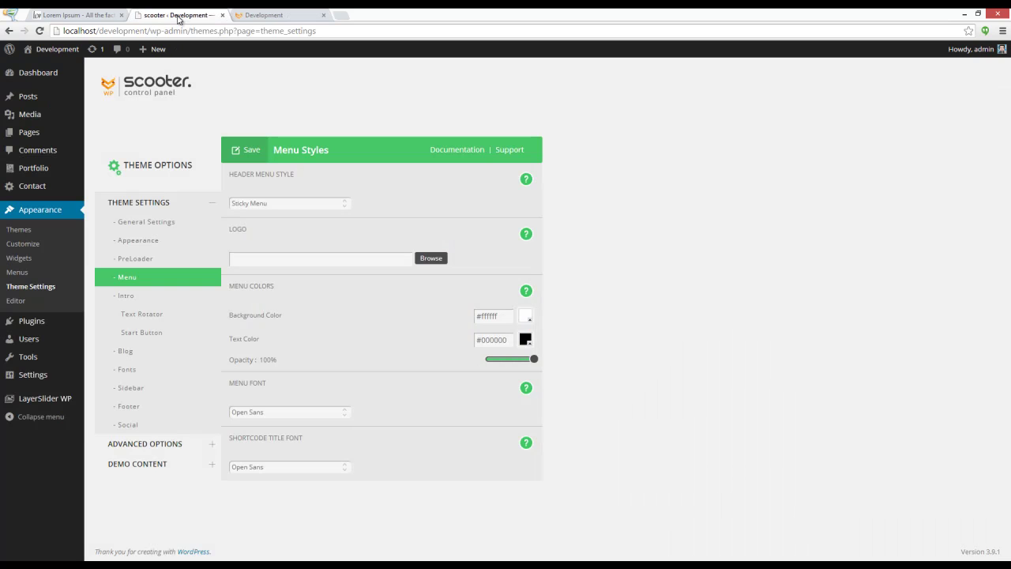
left_click(24, 272)
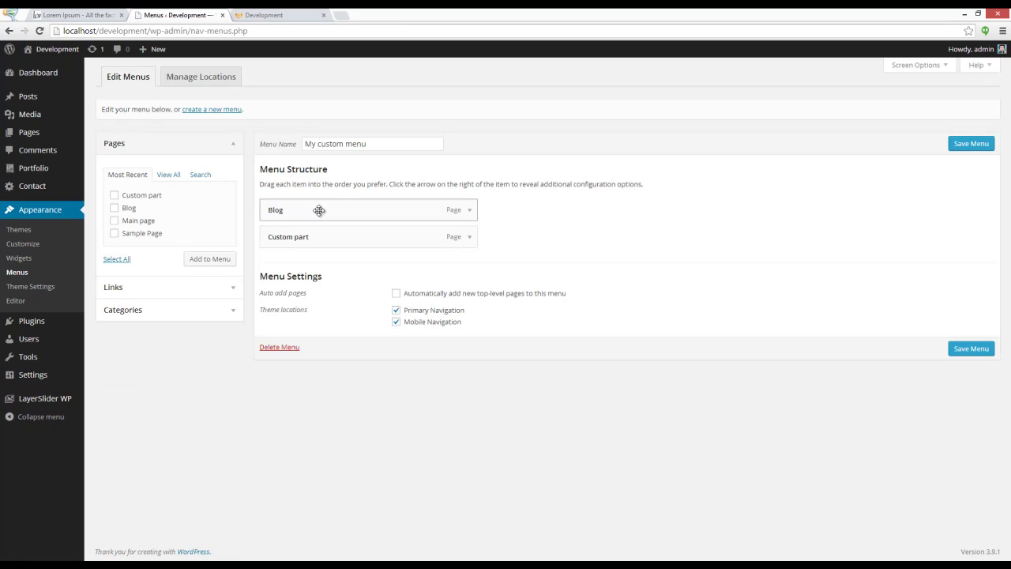
left_click_drag(318, 210, 320, 239)
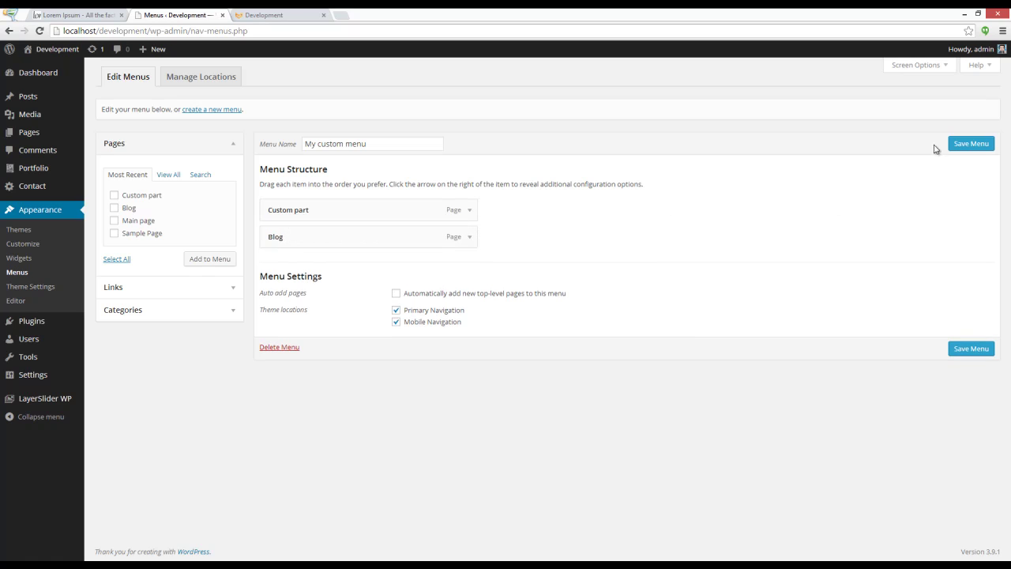
left_click(960, 144)
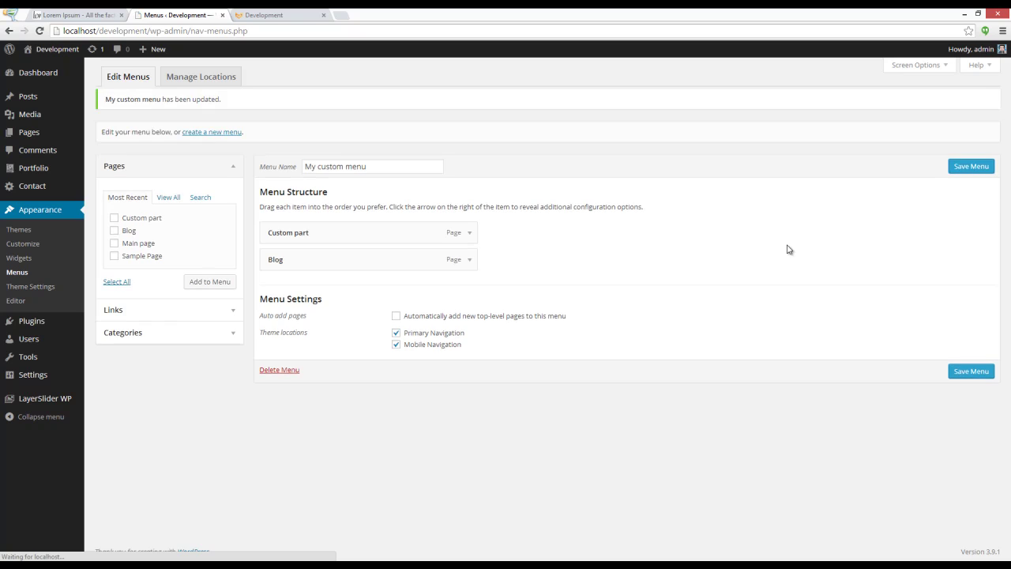
Look through the sections of the site's main page to check the menu order, and highlight the stray [/row] text beneath the columns.
left_click(269, 15)
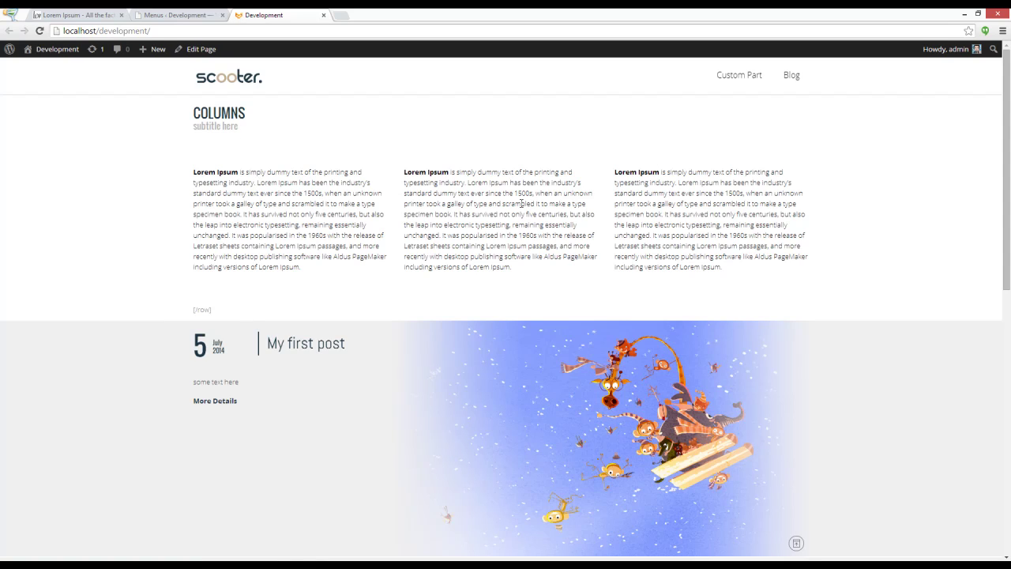
scroll(522, 207, "down", 2)
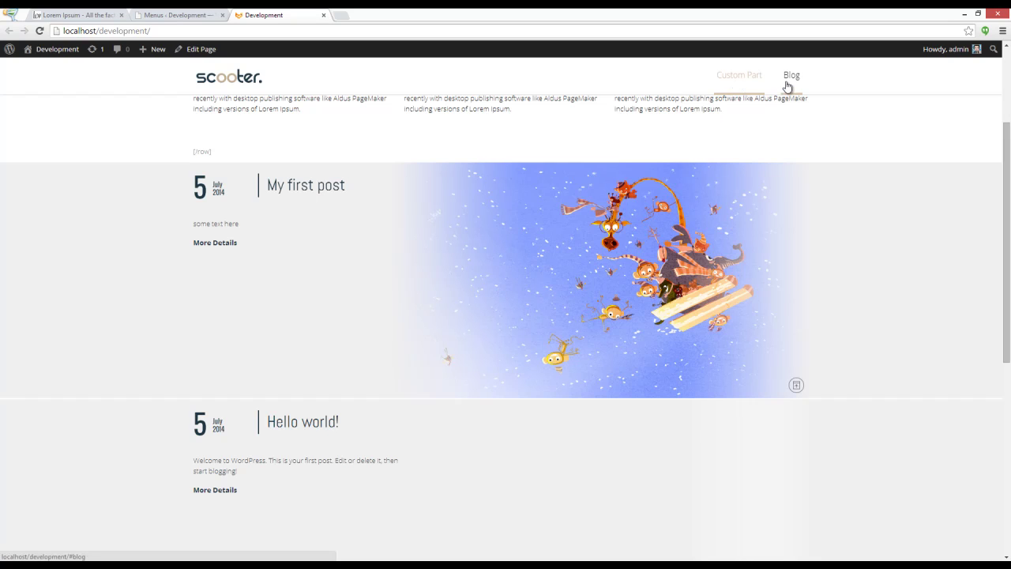
scroll(448, 292, "down", 3)
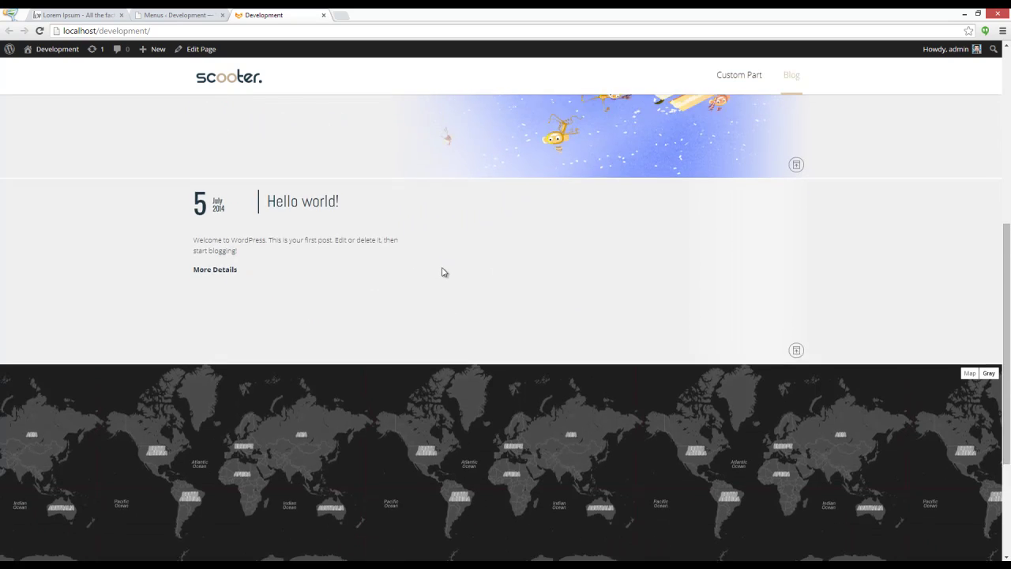
scroll(442, 272, "up", 5)
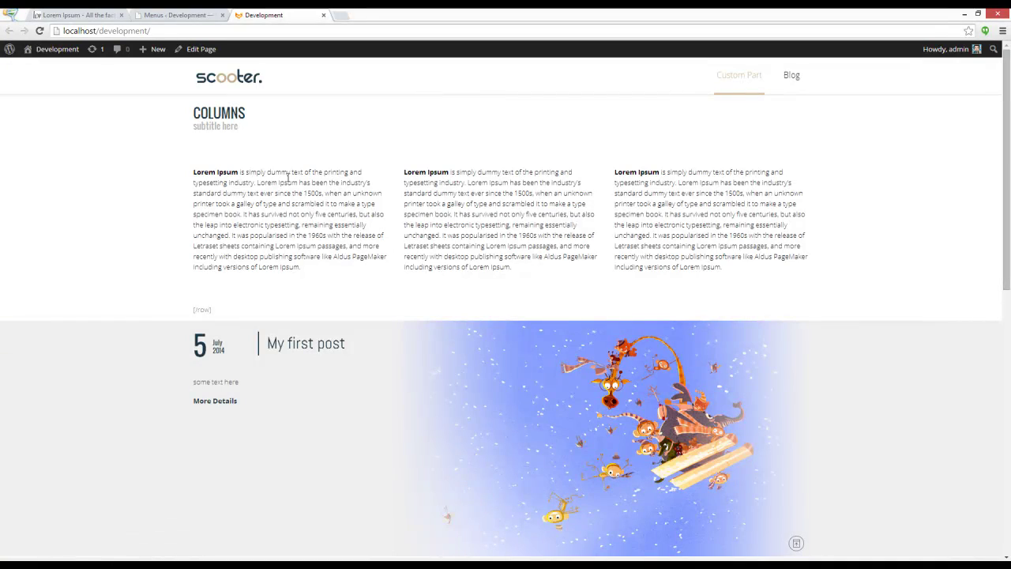
left_click_drag(211, 313, 200, 311)
Open the Custom part page for editing and examine its opening row shortcode and the available layout element shortcodes.
left_click(179, 15)
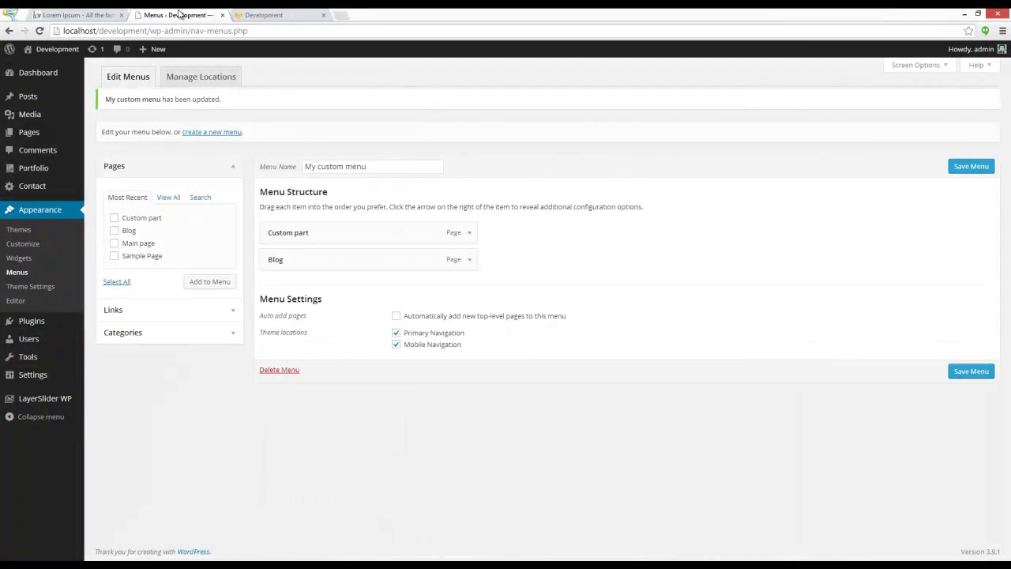
left_click(29, 132)
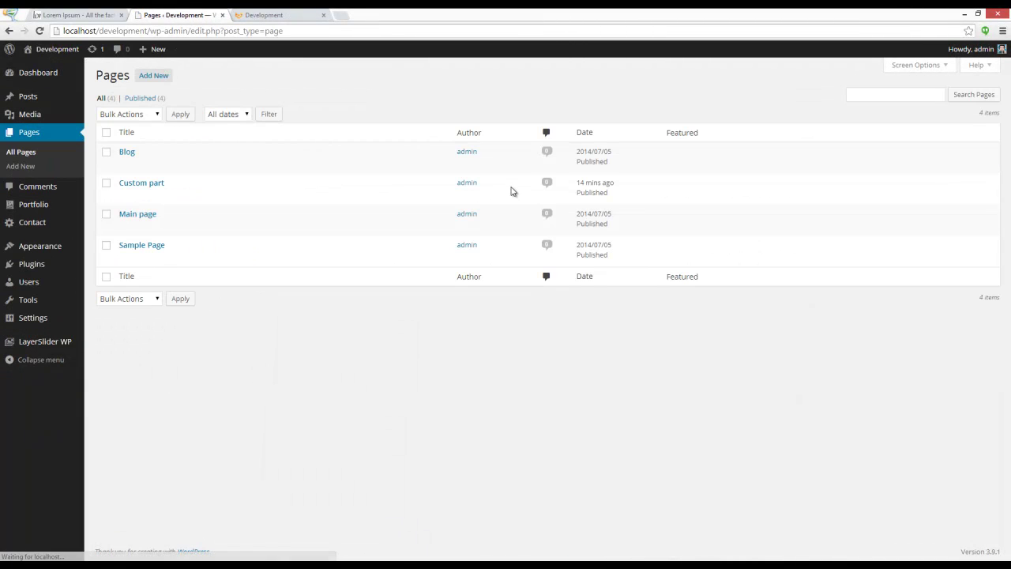
left_click(151, 184)
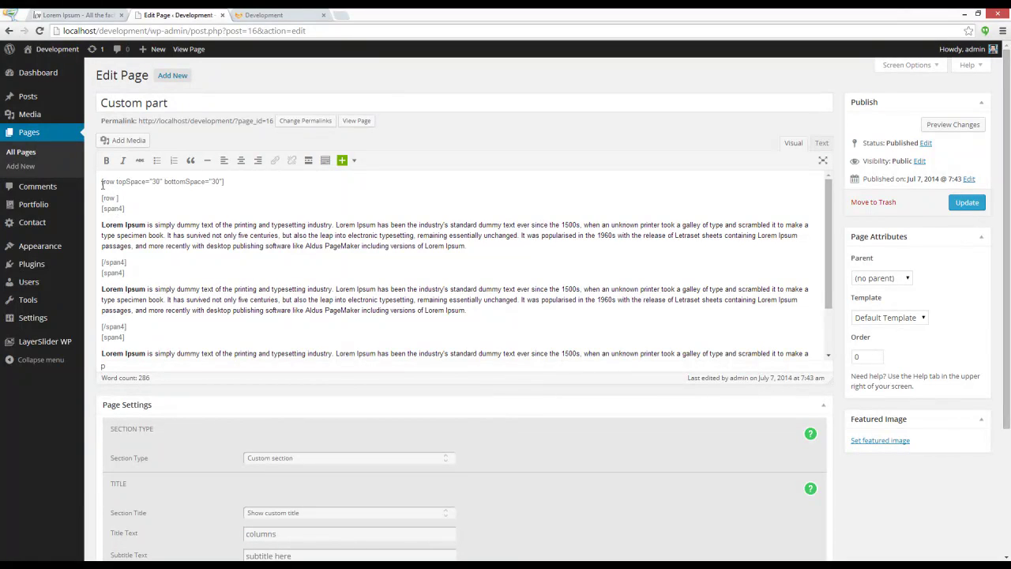
left_click_drag(121, 196, 215, 183)
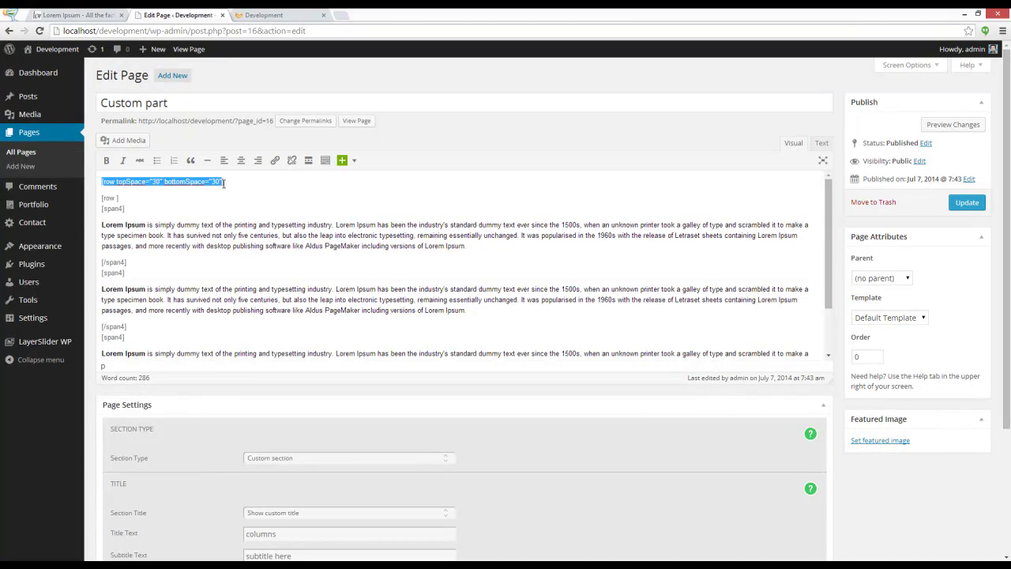
left_click(273, 198)
left_click(351, 161)
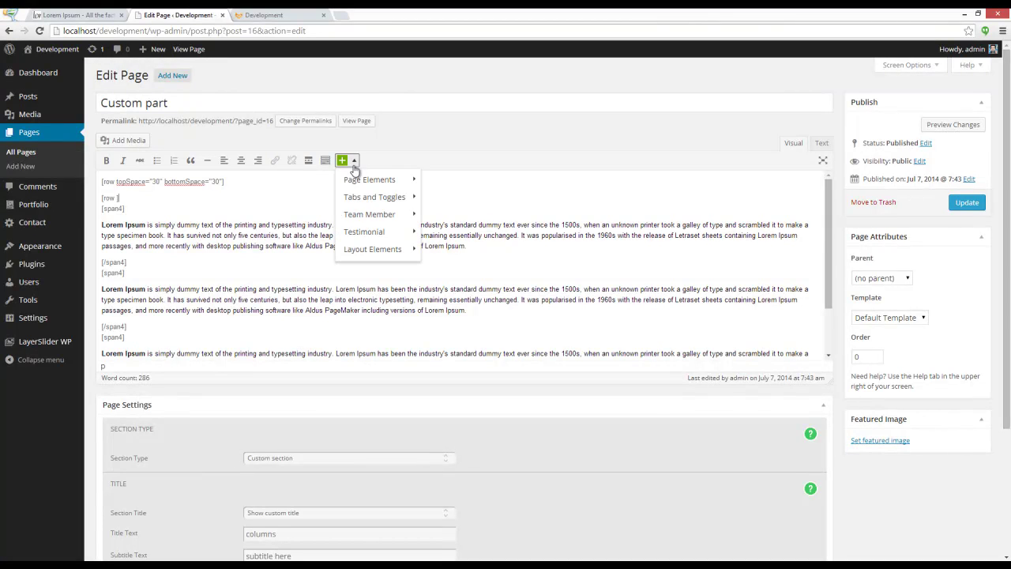
mouse_move(389, 254)
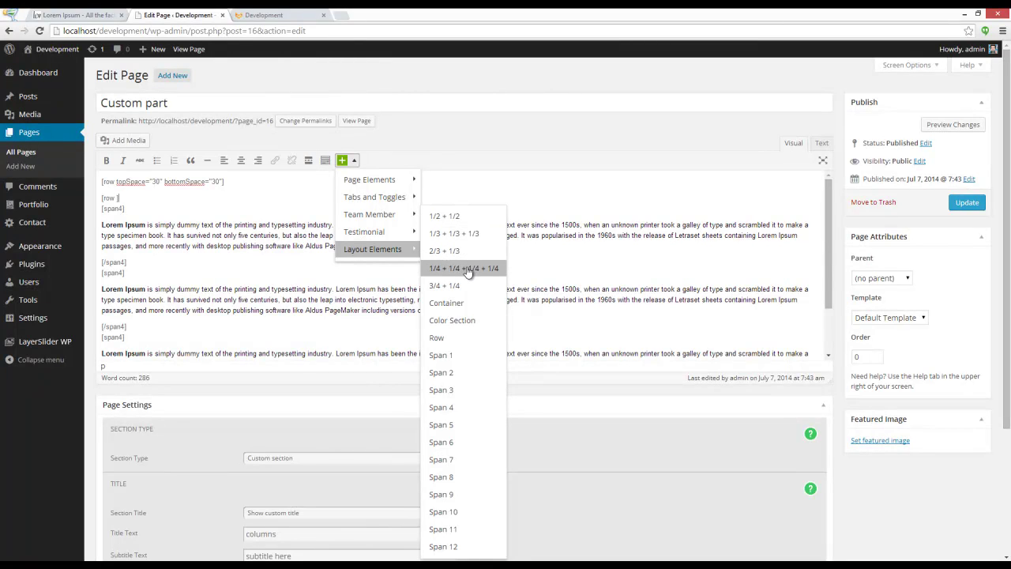
Delete the nested [row ] shortcode and one of the two closing [/row] shortcodes from the Custom part content.
left_click(120, 198)
left_click_drag(120, 198, 101, 198)
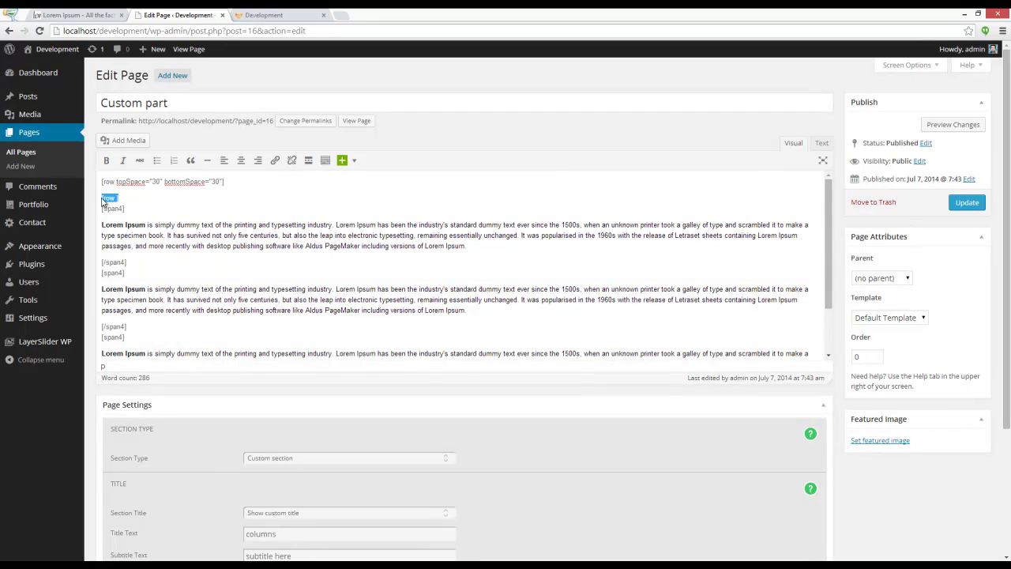
key("BackSpace")
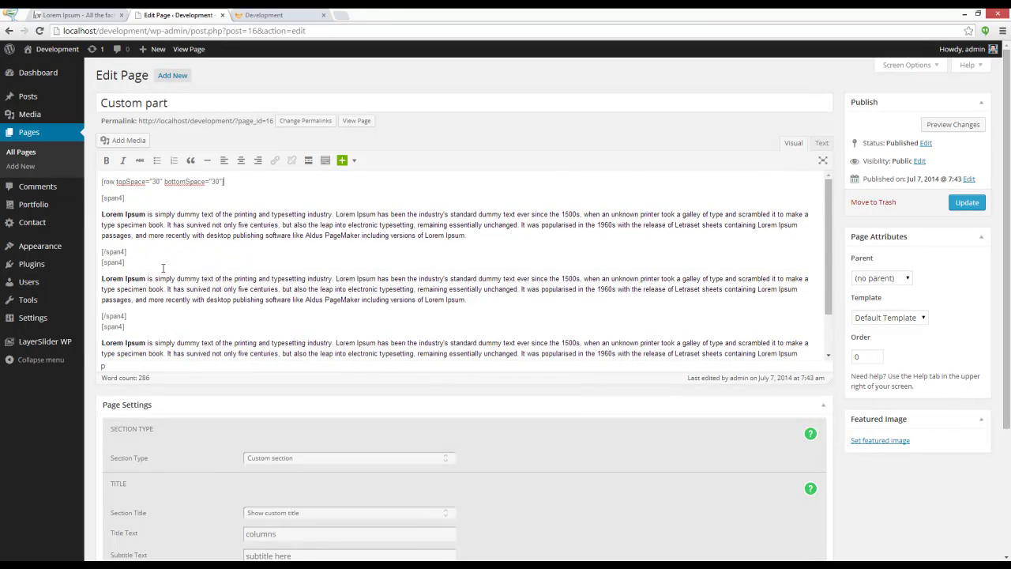
scroll(162, 269, "down", 3)
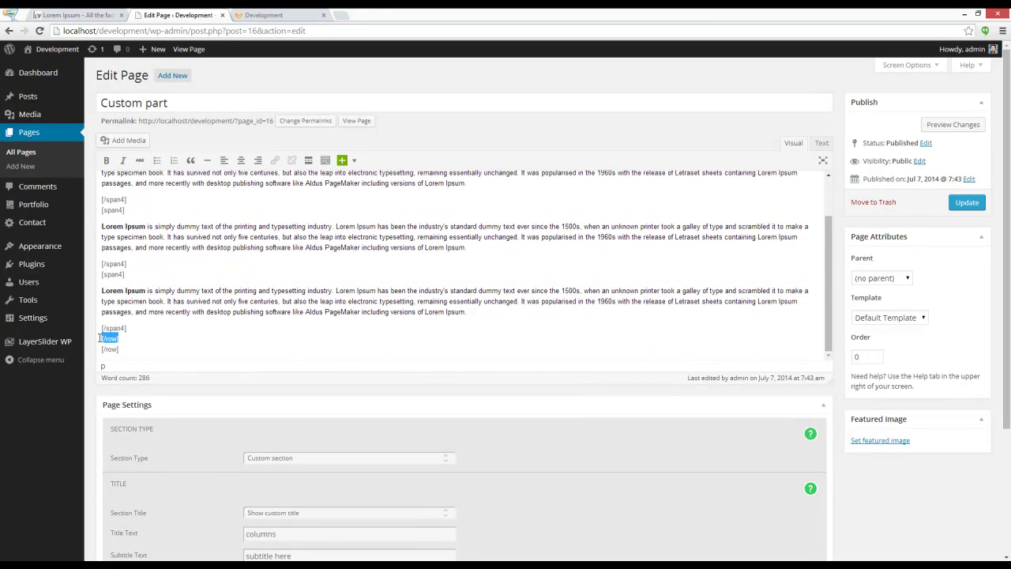
key("BackSpace")
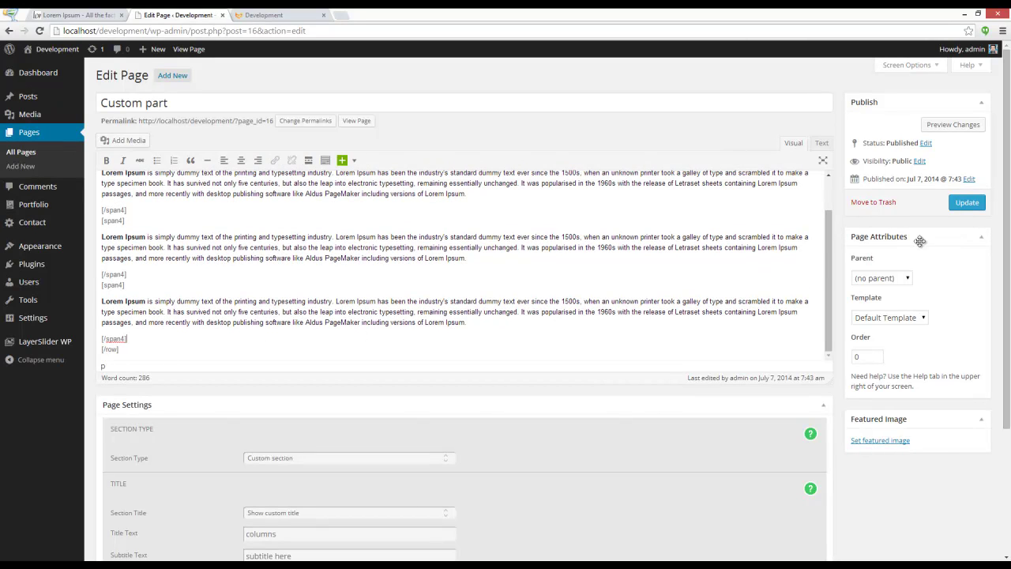
Update the Custom part page and reload the site's main page.
left_click(968, 205)
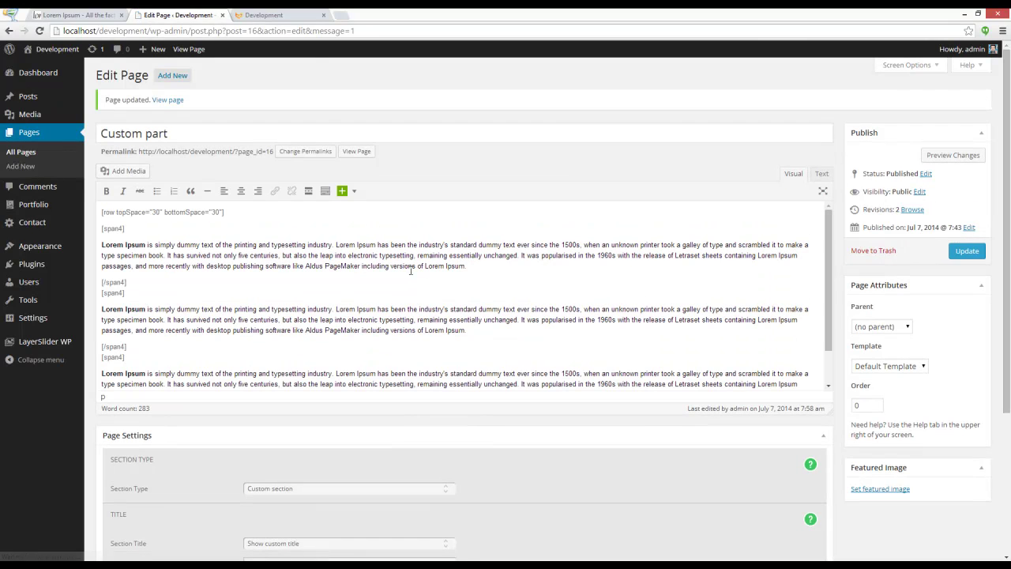
left_click(284, 15)
left_click(40, 30)
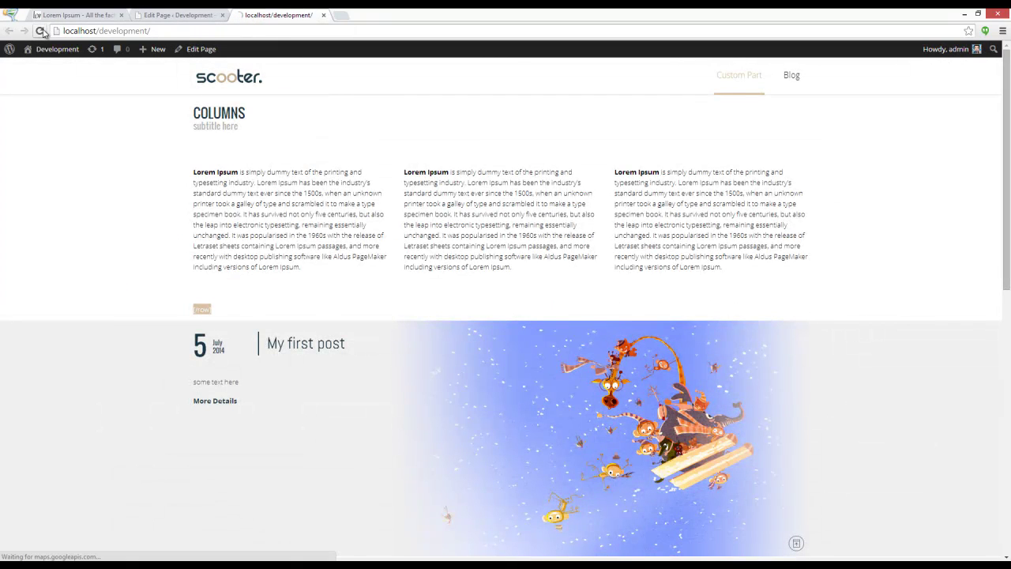